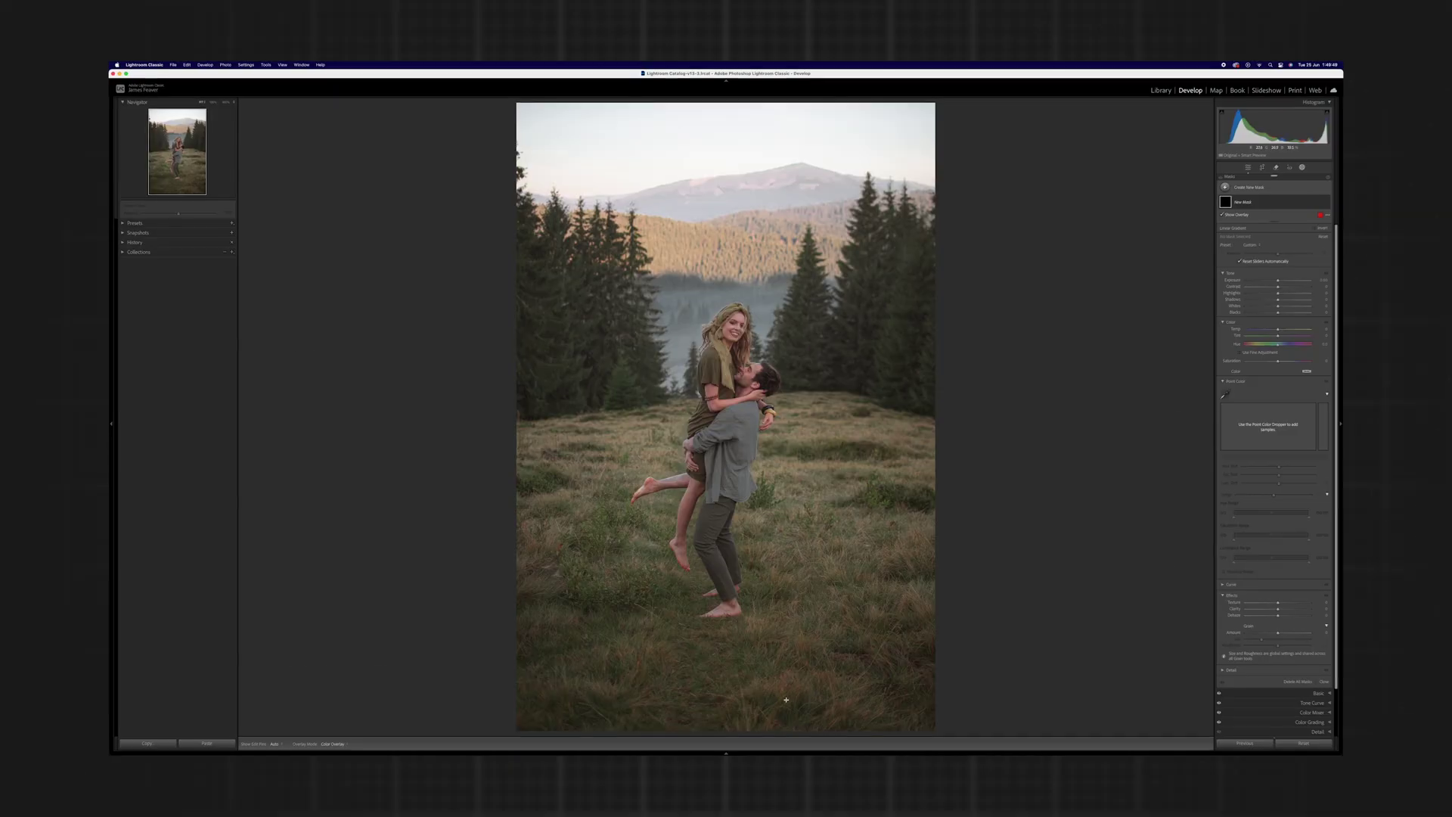
# - Zoom to 100% on the couple, then return to Fit to inspect the meadow photo
pyautogui.moveTo(786, 700); pyautogui.dragTo(786, 388)
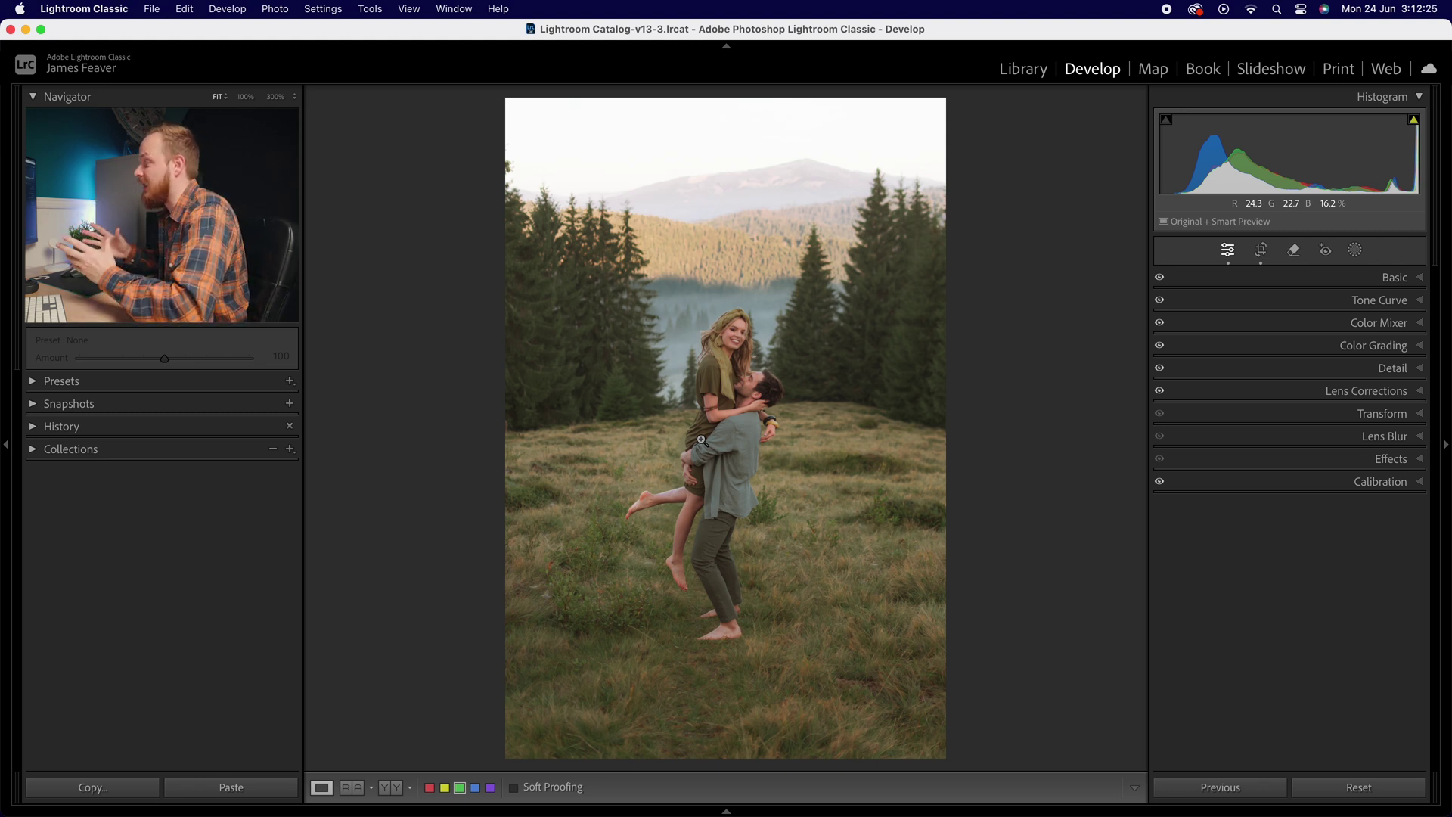
pyautogui.click(701, 440)
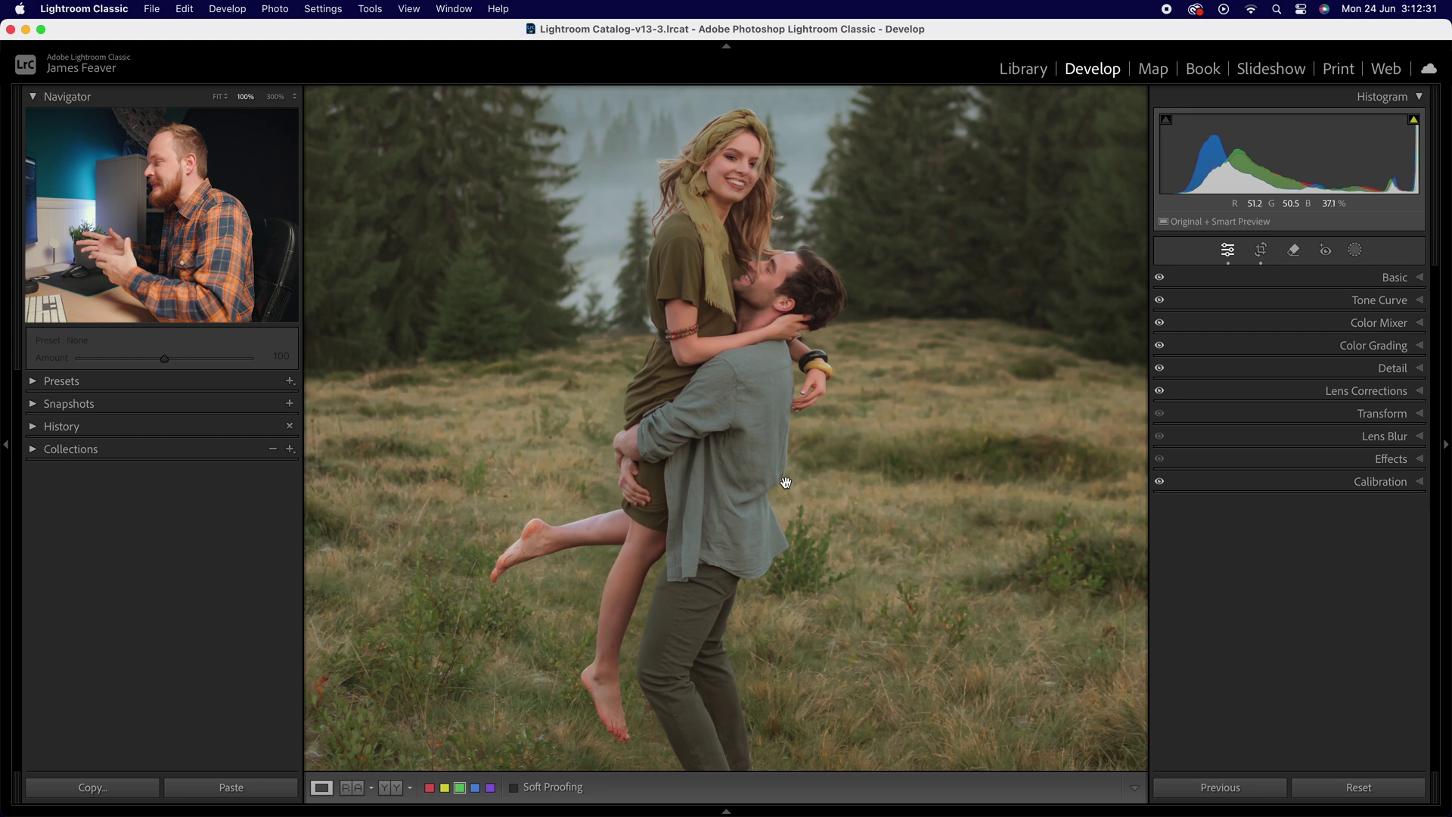
pyautogui.click(785, 482)
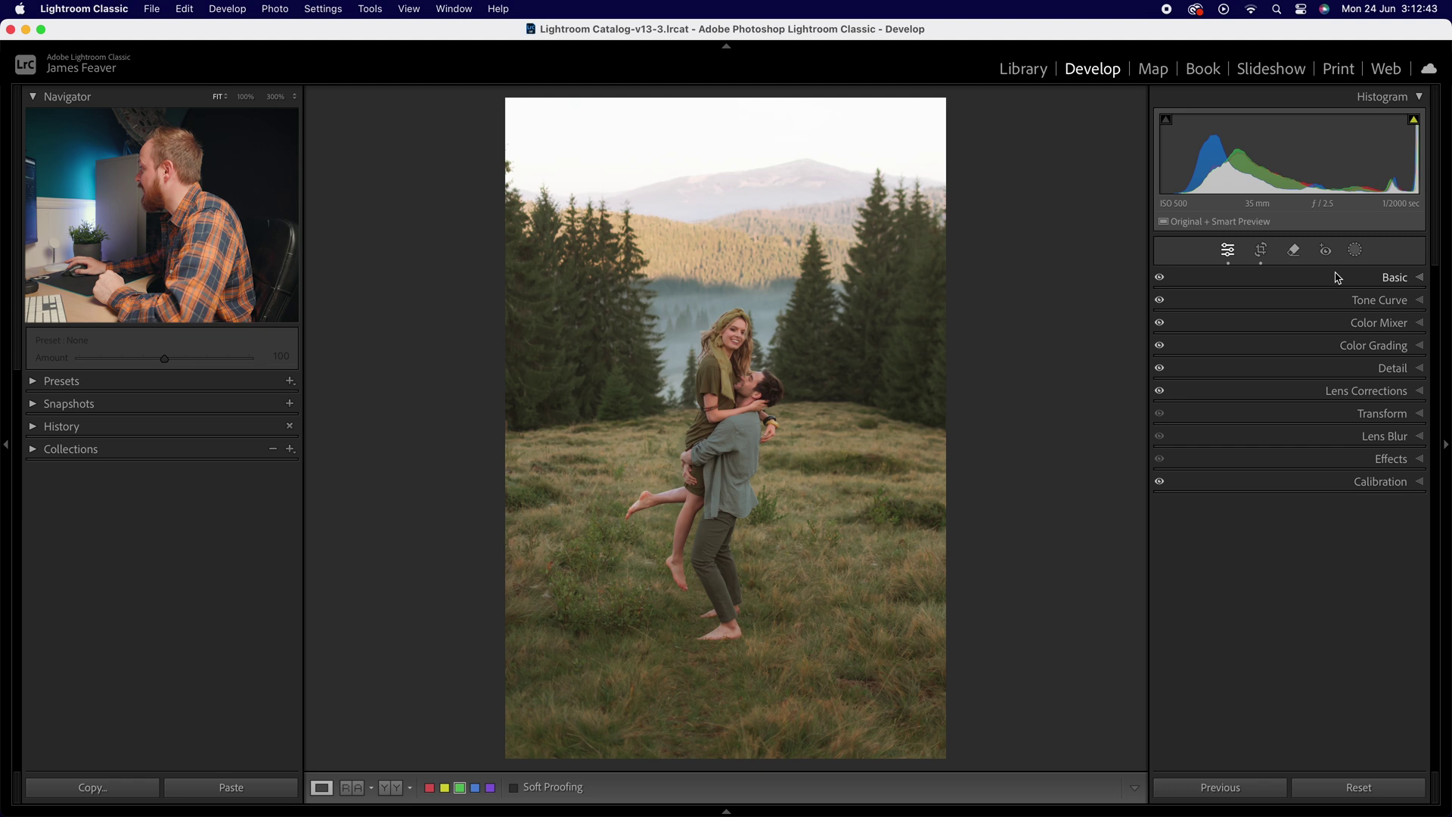
# - Add a linear gradient from the bottom edge, darkening the lower meadow at -1.00 exposure
pyautogui.click(1357, 252)
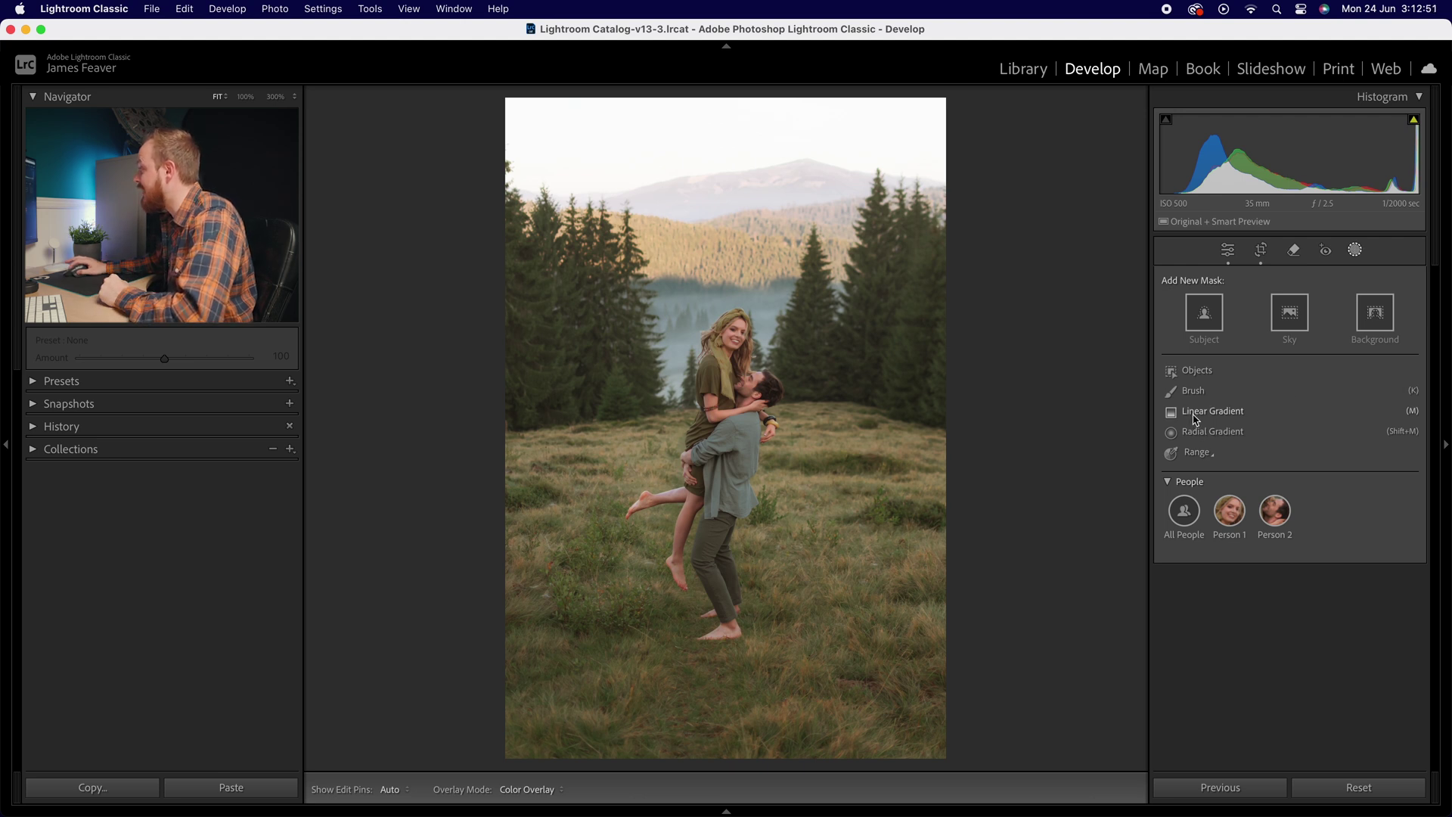
pyautogui.click(1196, 413)
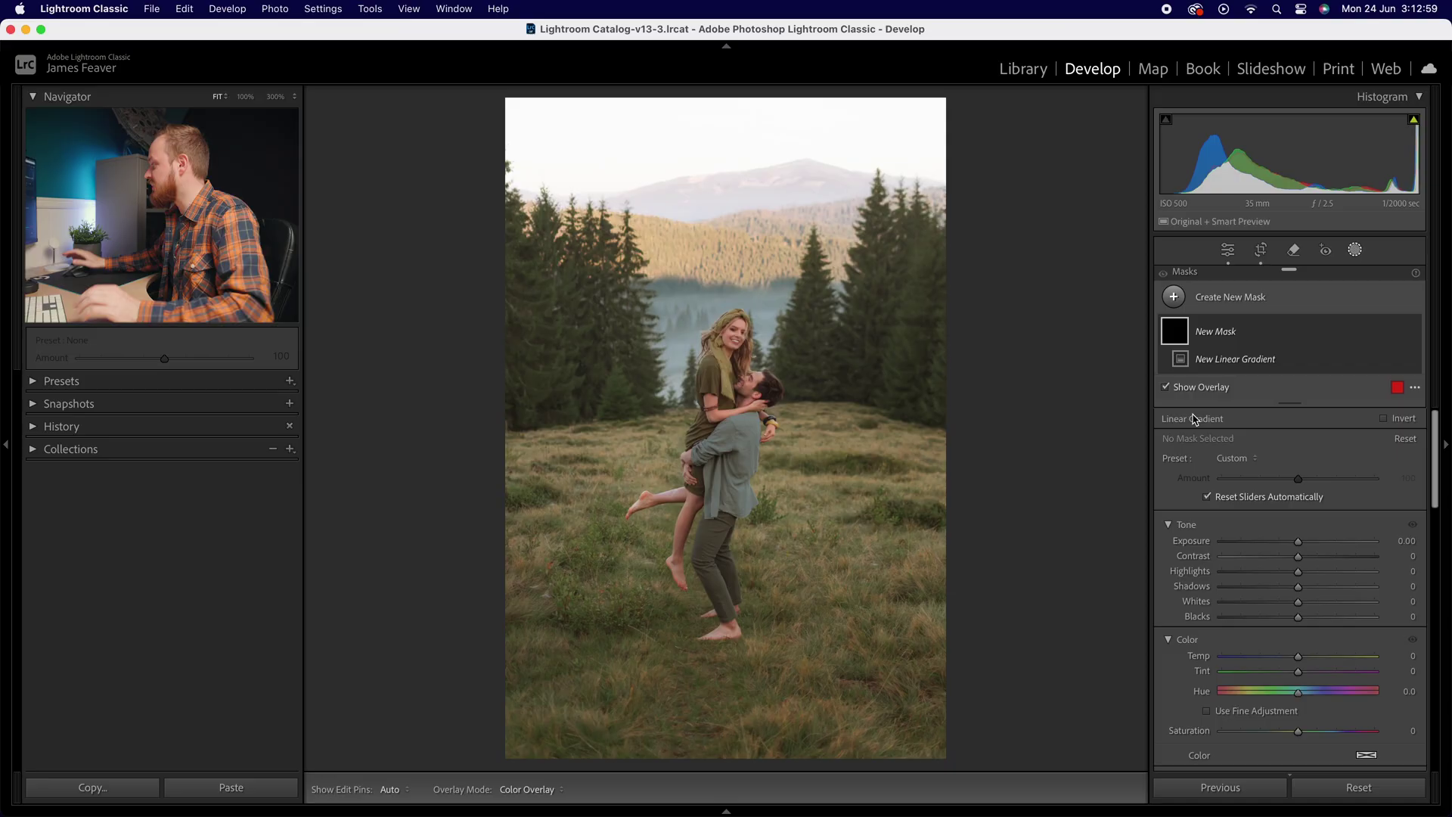
pyautogui.moveTo(859, 749); pyautogui.dragTo(857, 365)
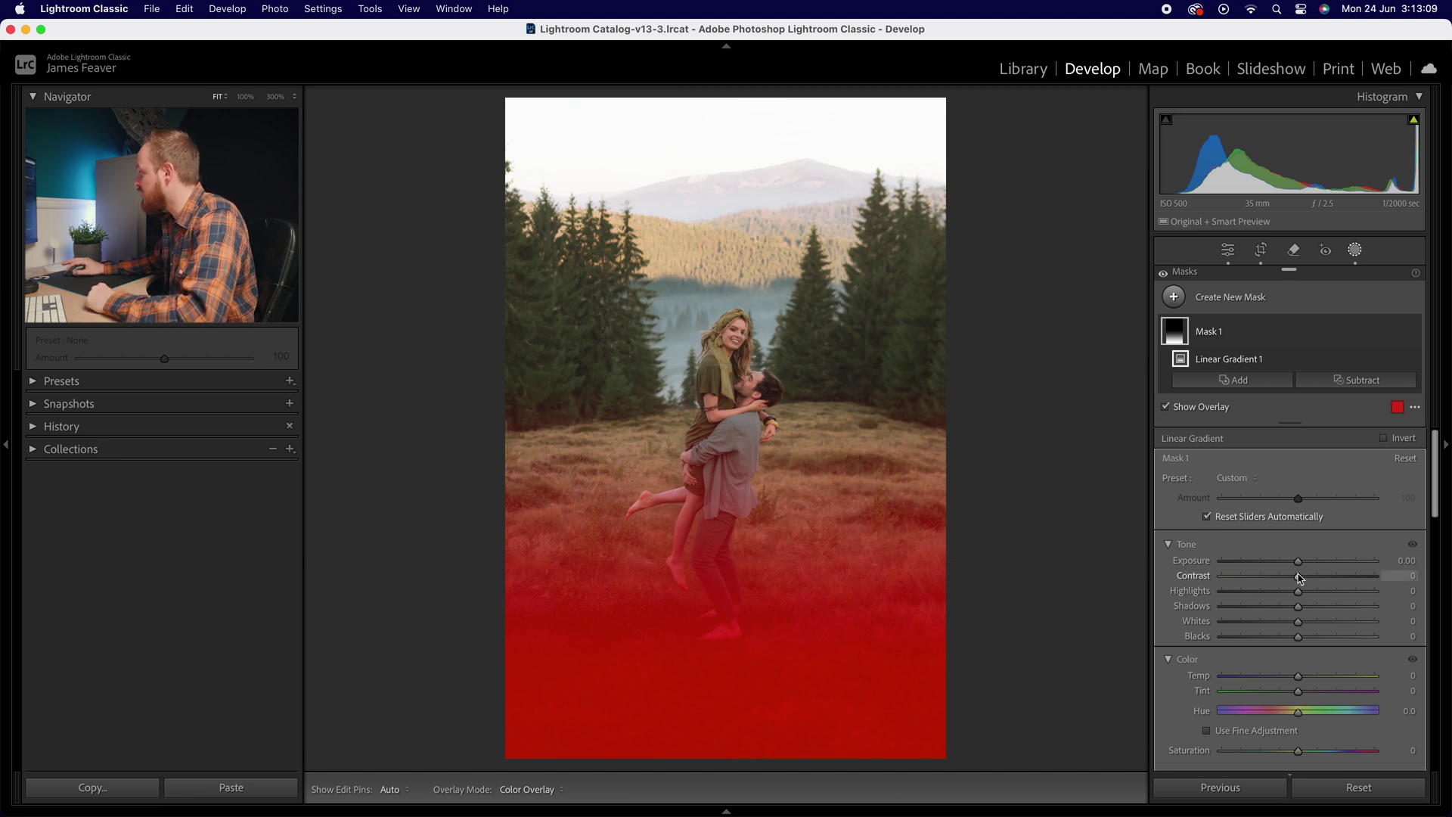
pyautogui.moveTo(1298, 563); pyautogui.dragTo(1283, 566)
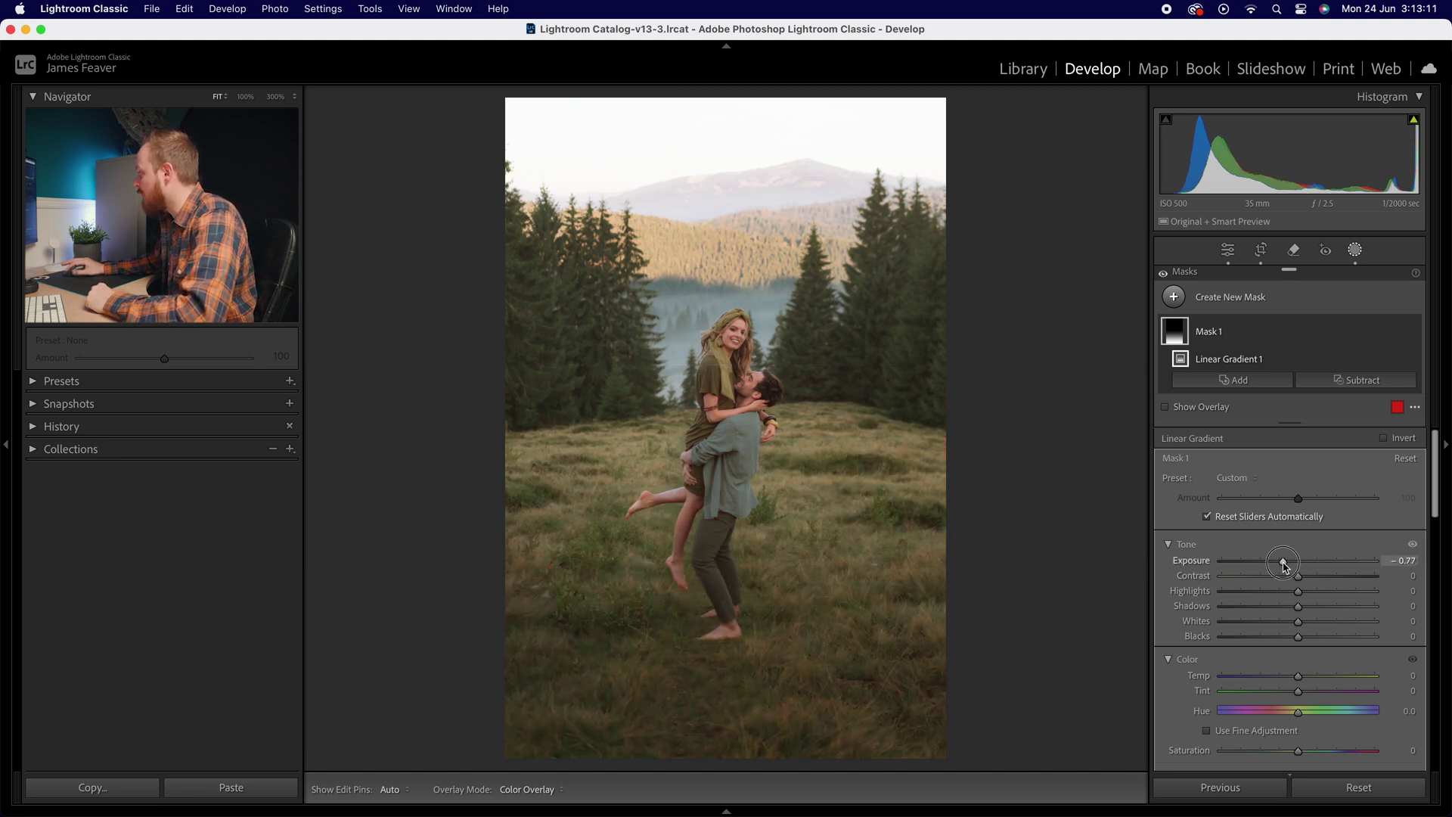
pyautogui.click(1399, 560)
pyautogui.press('Return')
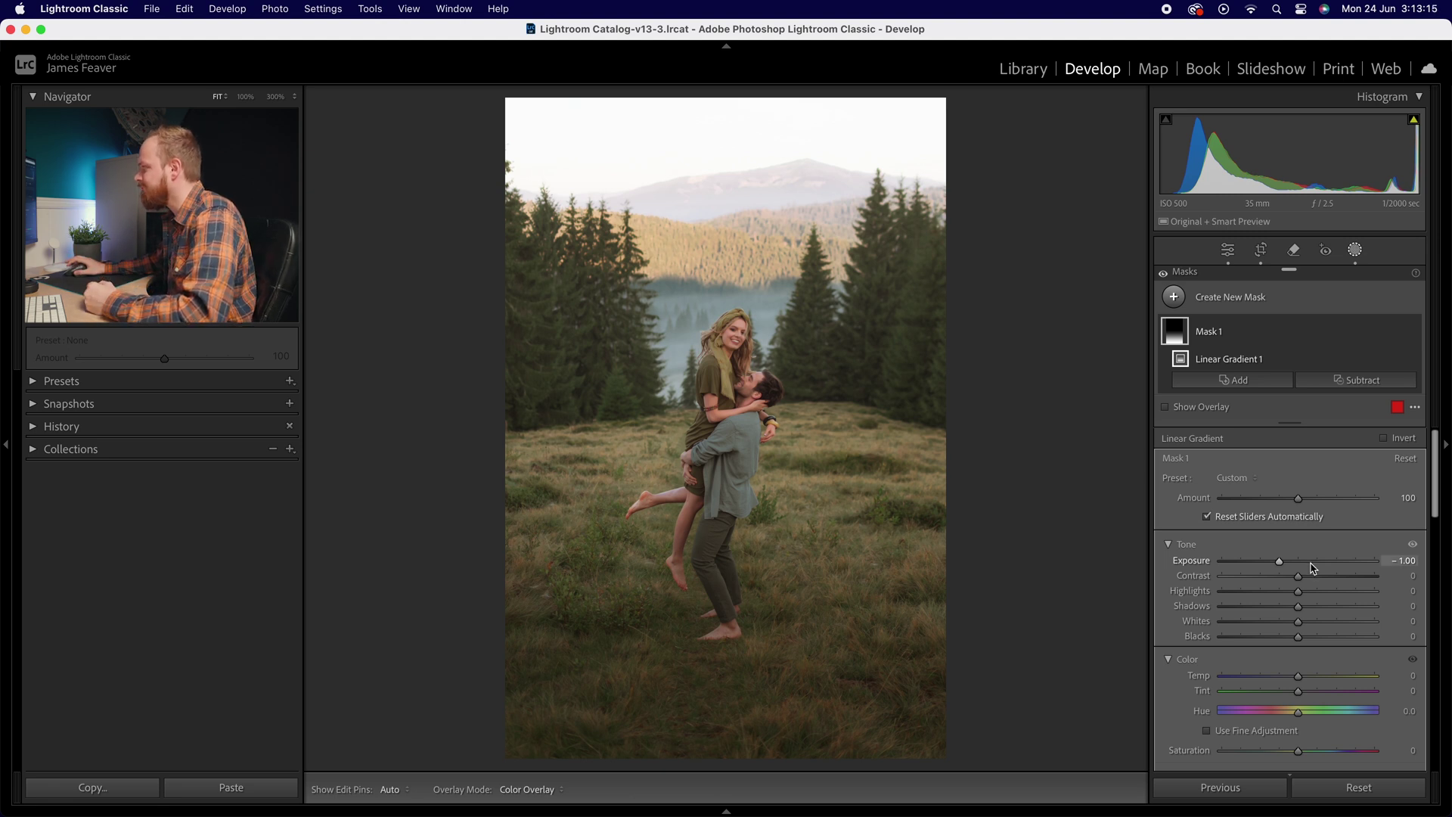
pyautogui.moveTo(1056, 541)
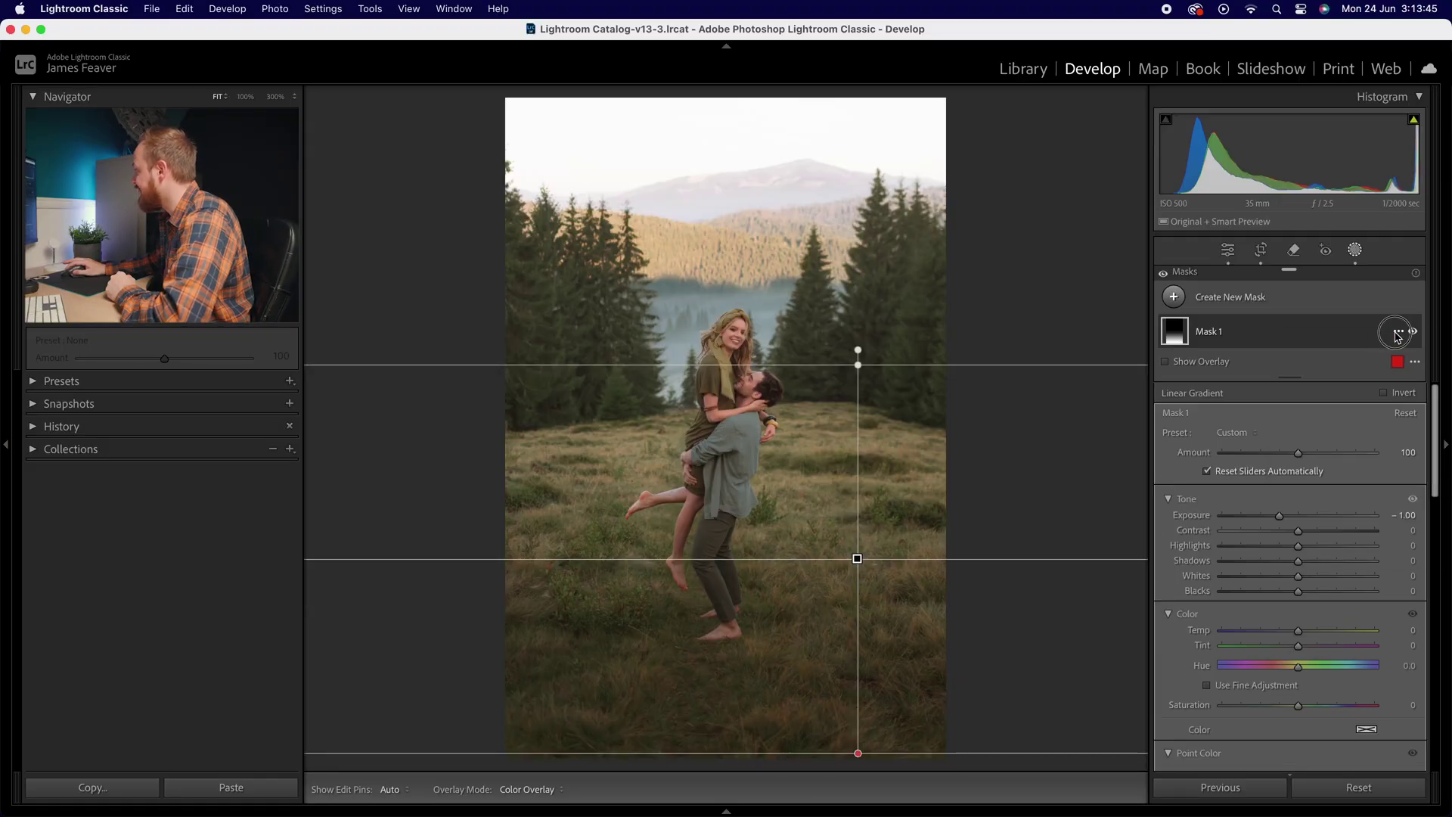
# - Intersect Mask 1 with an inverted Select Subject to exclude the couple, hiding the overlay
pyautogui.rightClick(1397, 334)
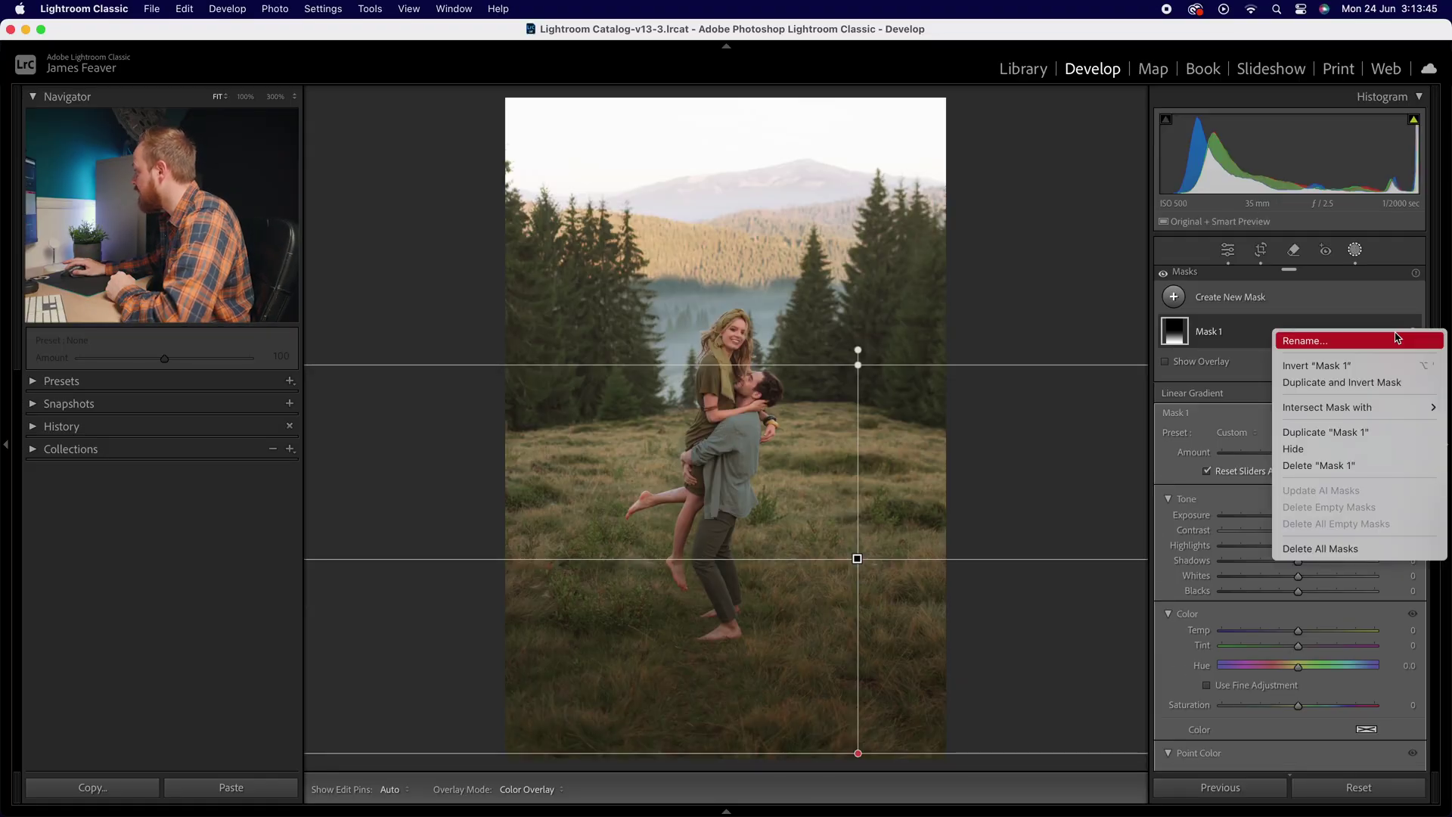
pyautogui.moveTo(1387, 411)
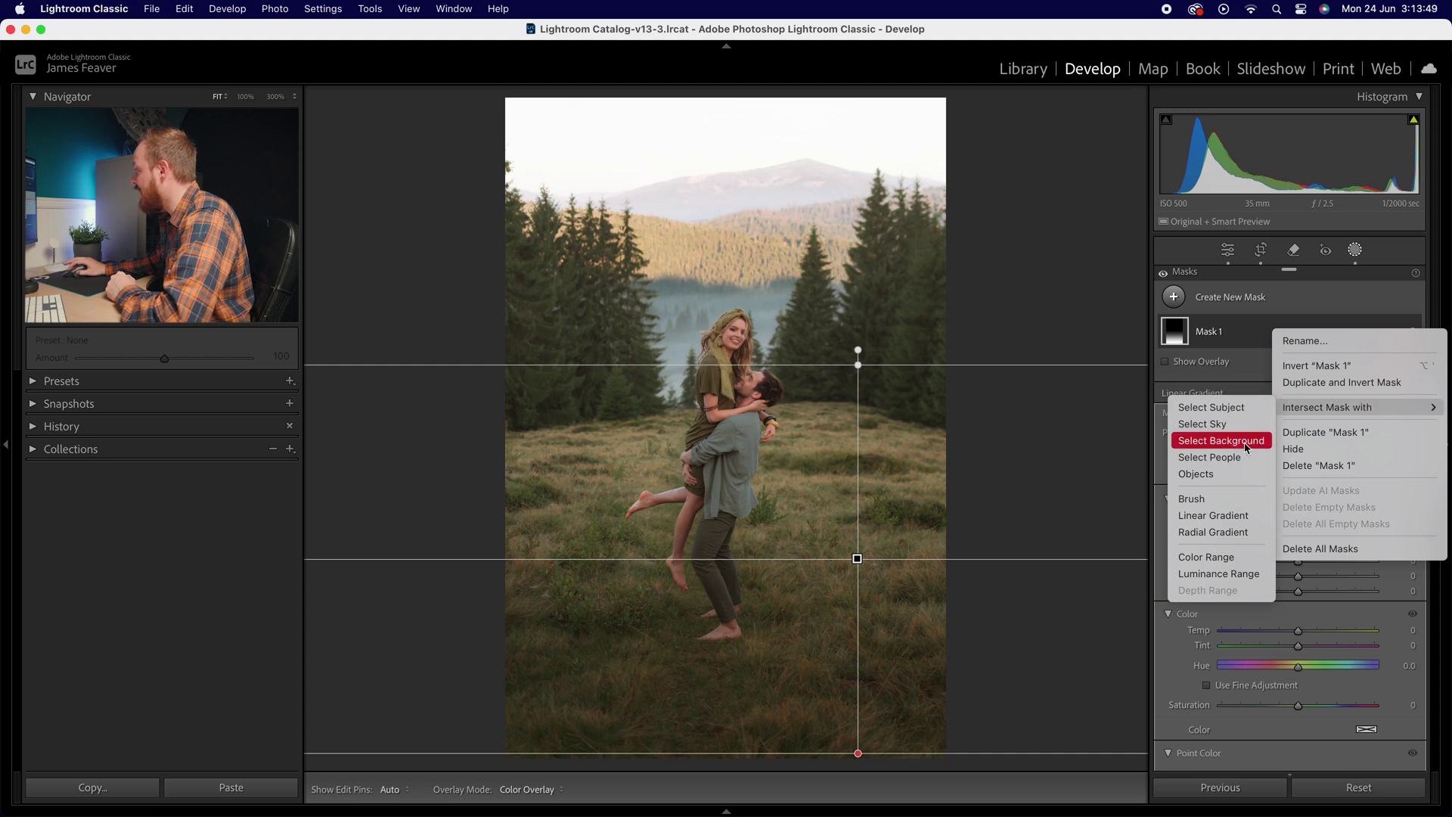
pyautogui.click(1189, 413)
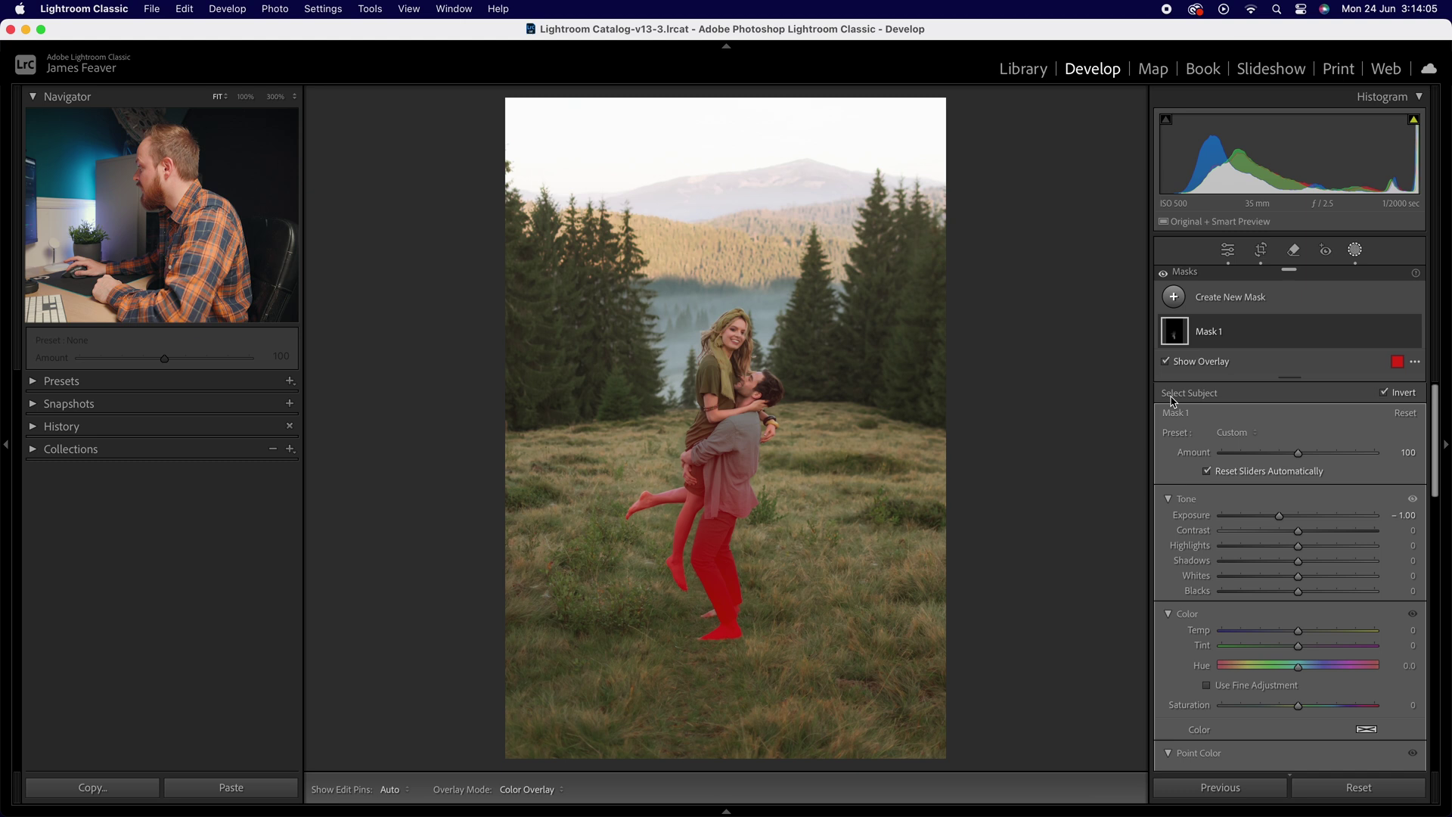
pyautogui.click(1384, 393)
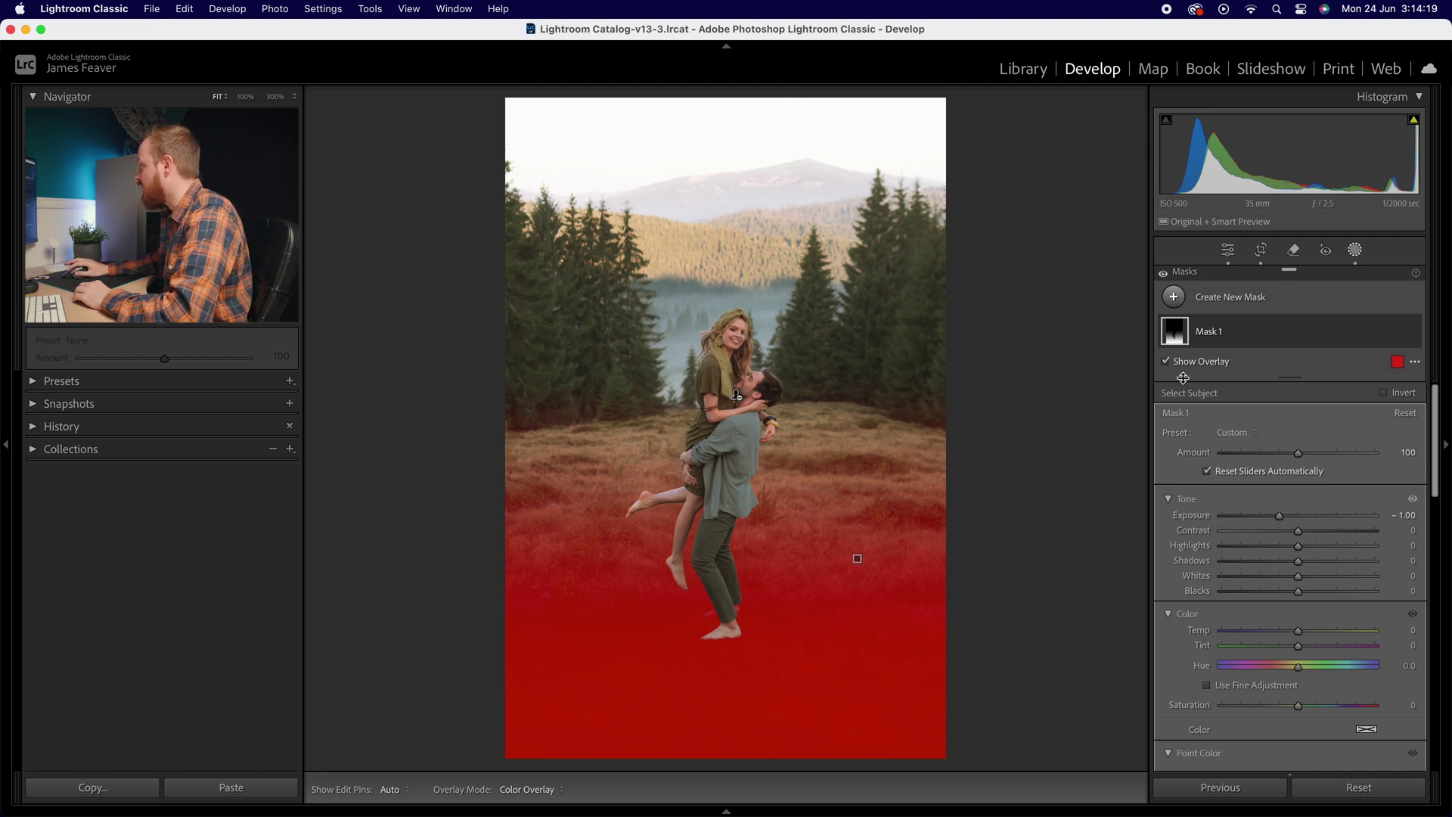
pyautogui.click(1167, 362)
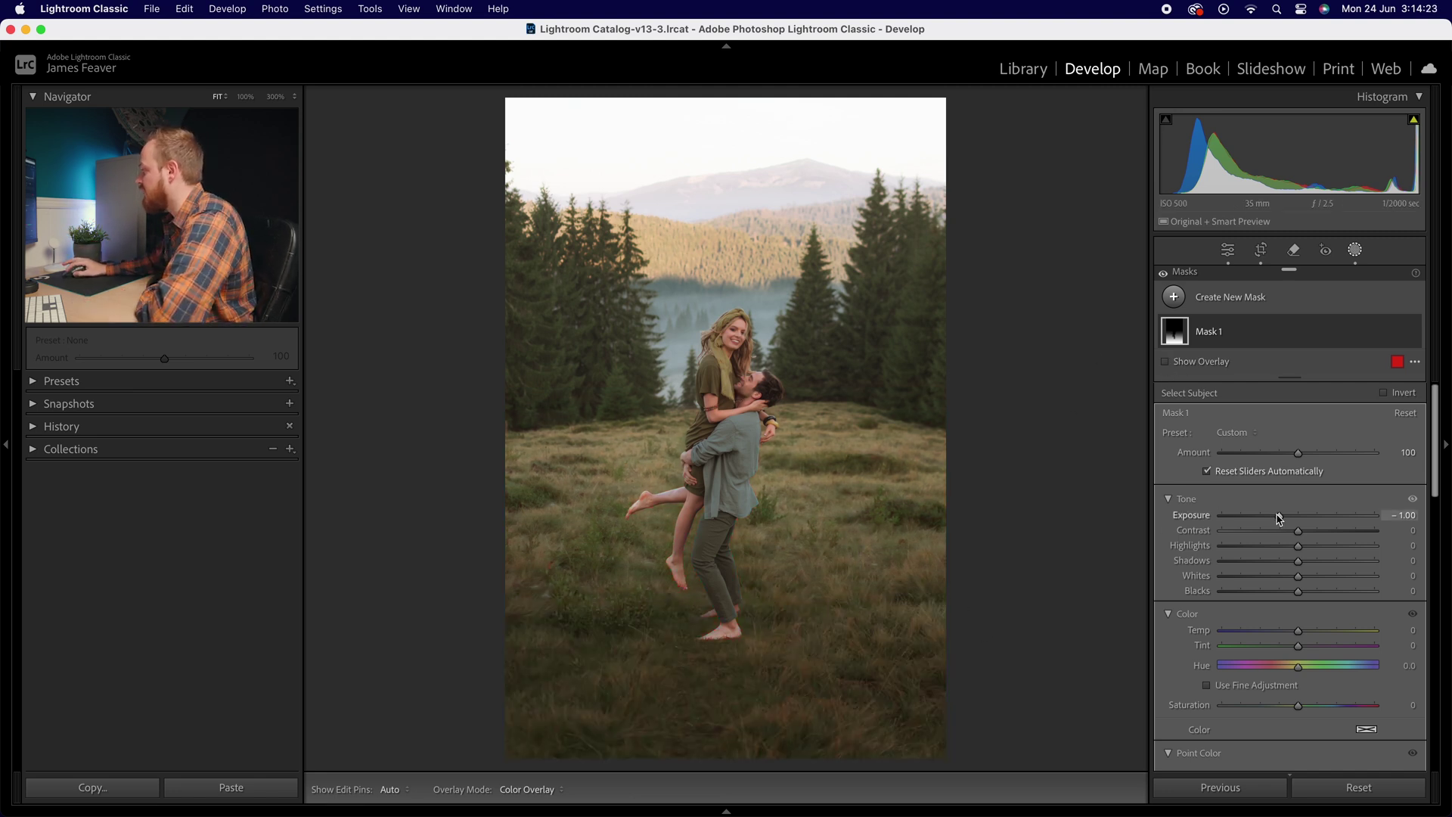
# - Set Mask 1 exposure to -0.75
pyautogui.moveTo(1278, 518); pyautogui.dragTo(1246, 518)
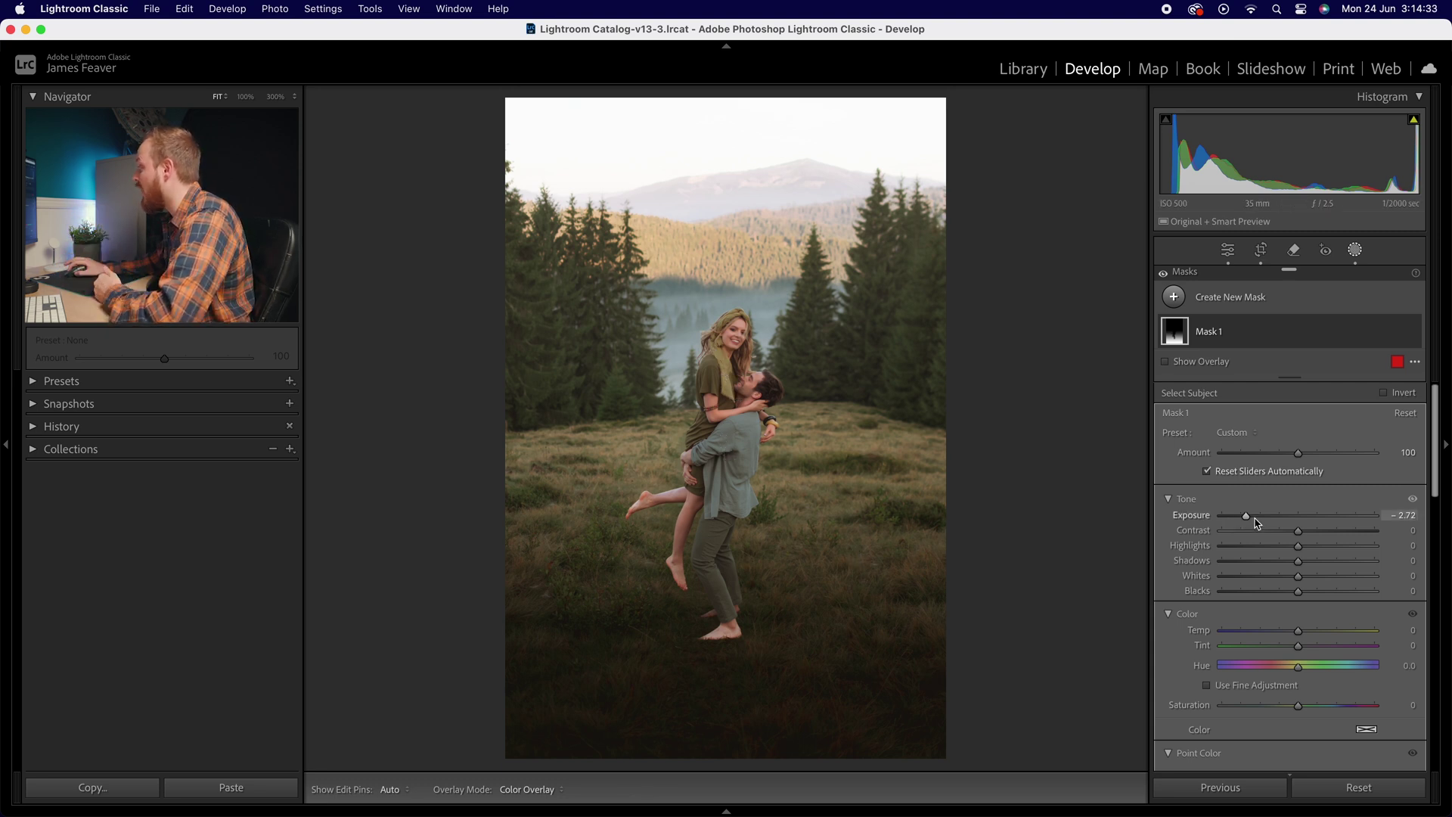
pyautogui.moveTo(1250, 520); pyautogui.dragTo(1280, 520)
pyautogui.click(1403, 515)
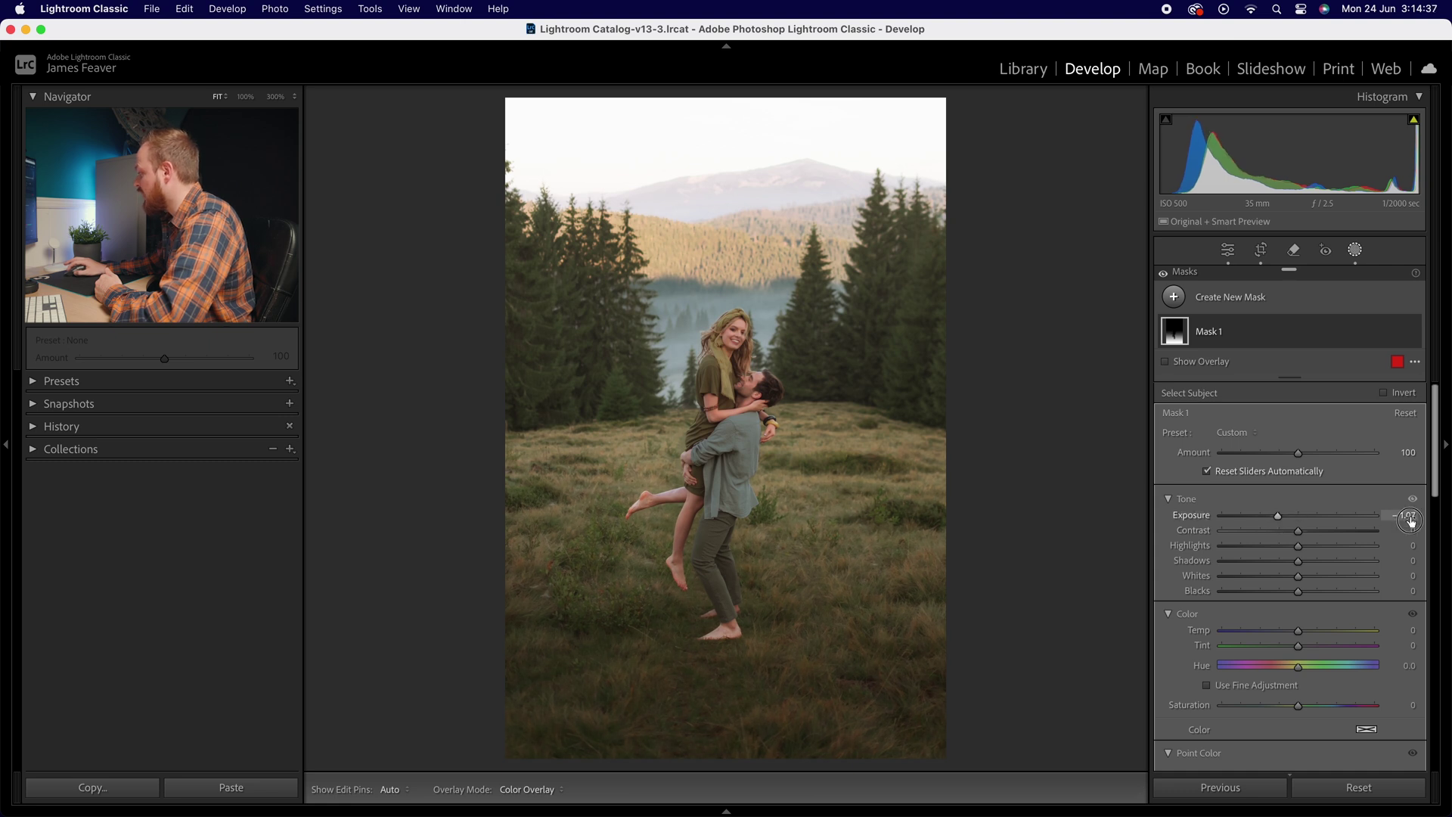
pyautogui.write('- 0.75')
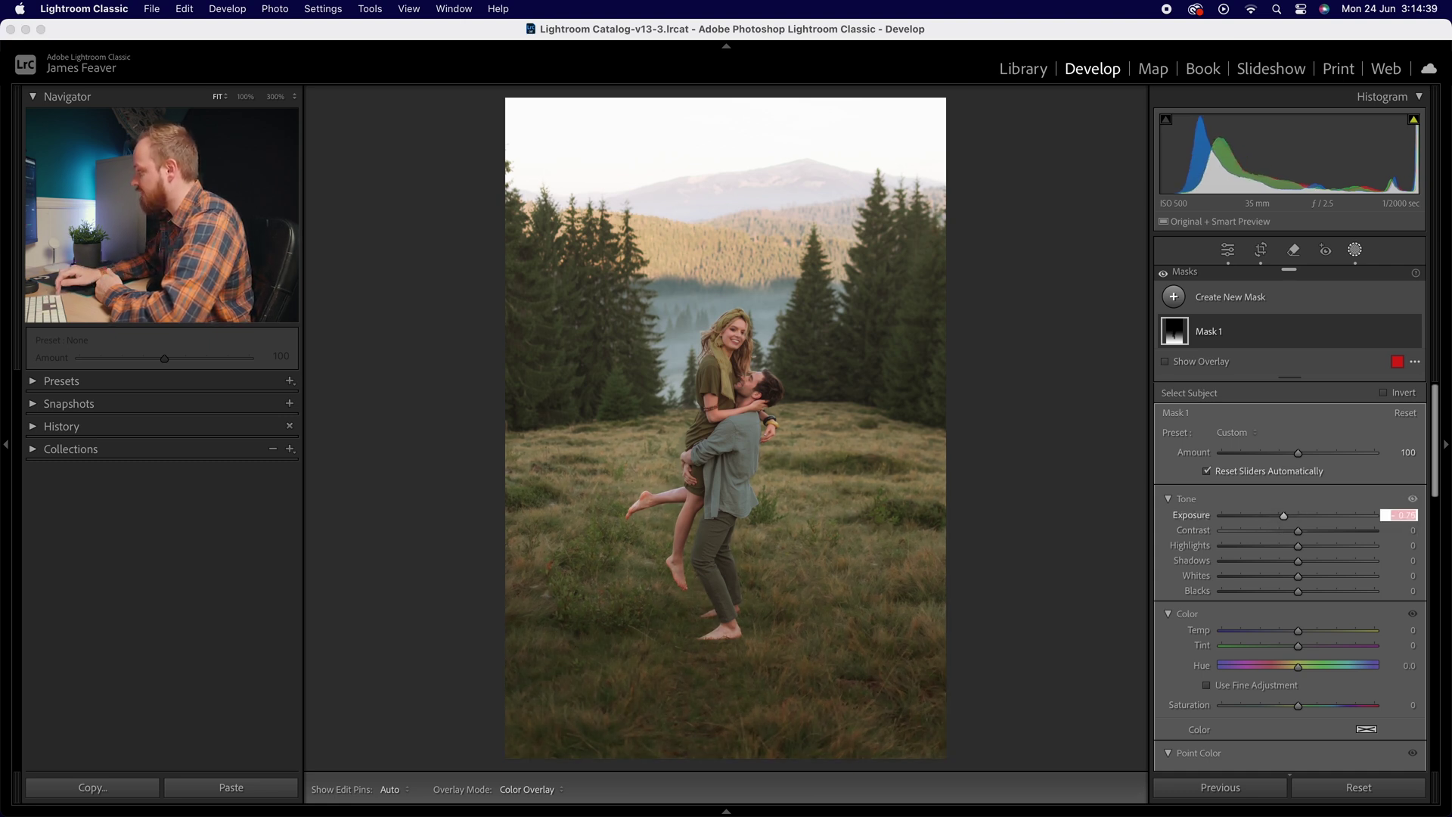
pyautogui.press('Return')
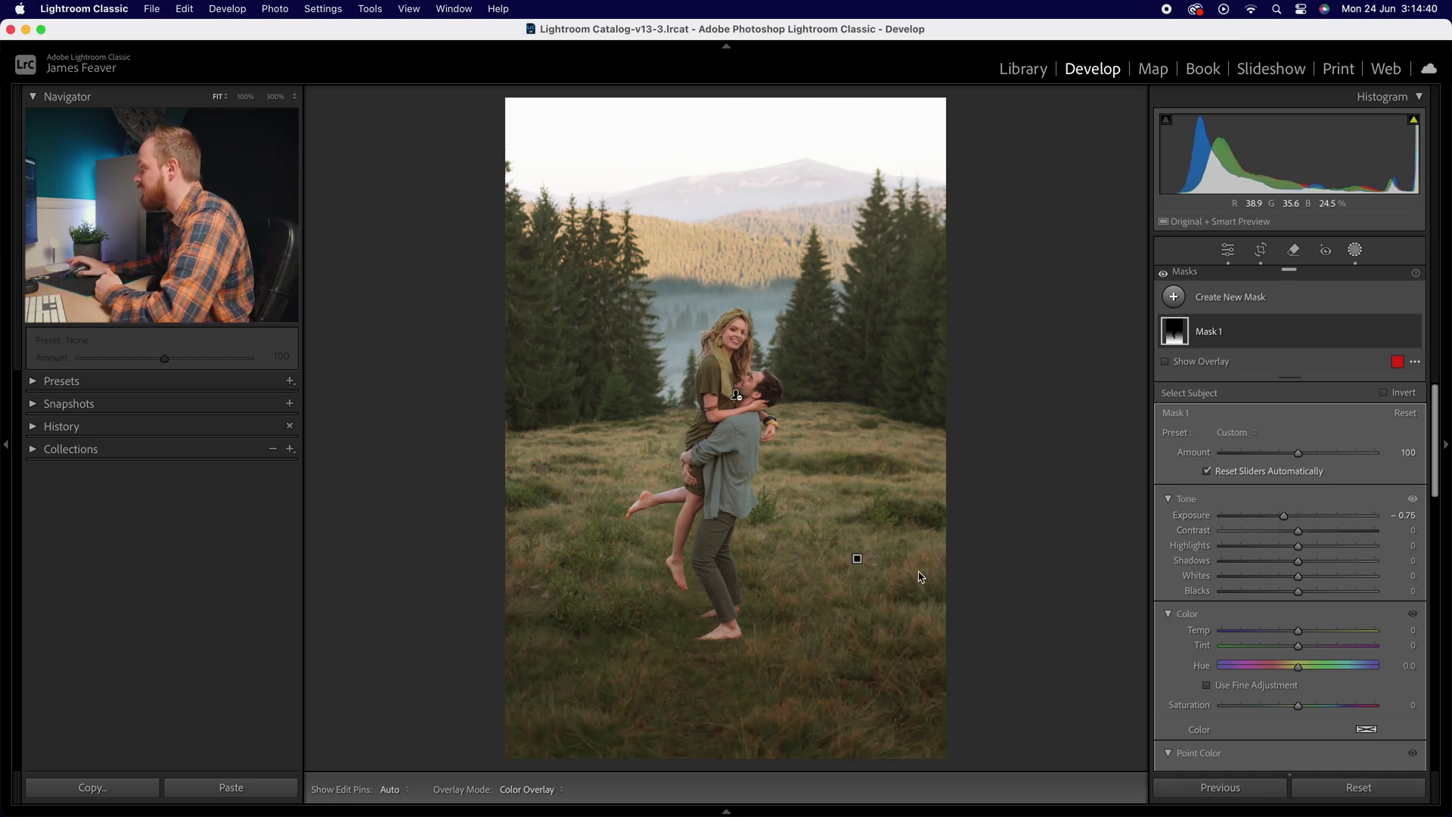
# - Draw a new radial gradient mask over the photo's top-right area
pyautogui.click(1173, 298)
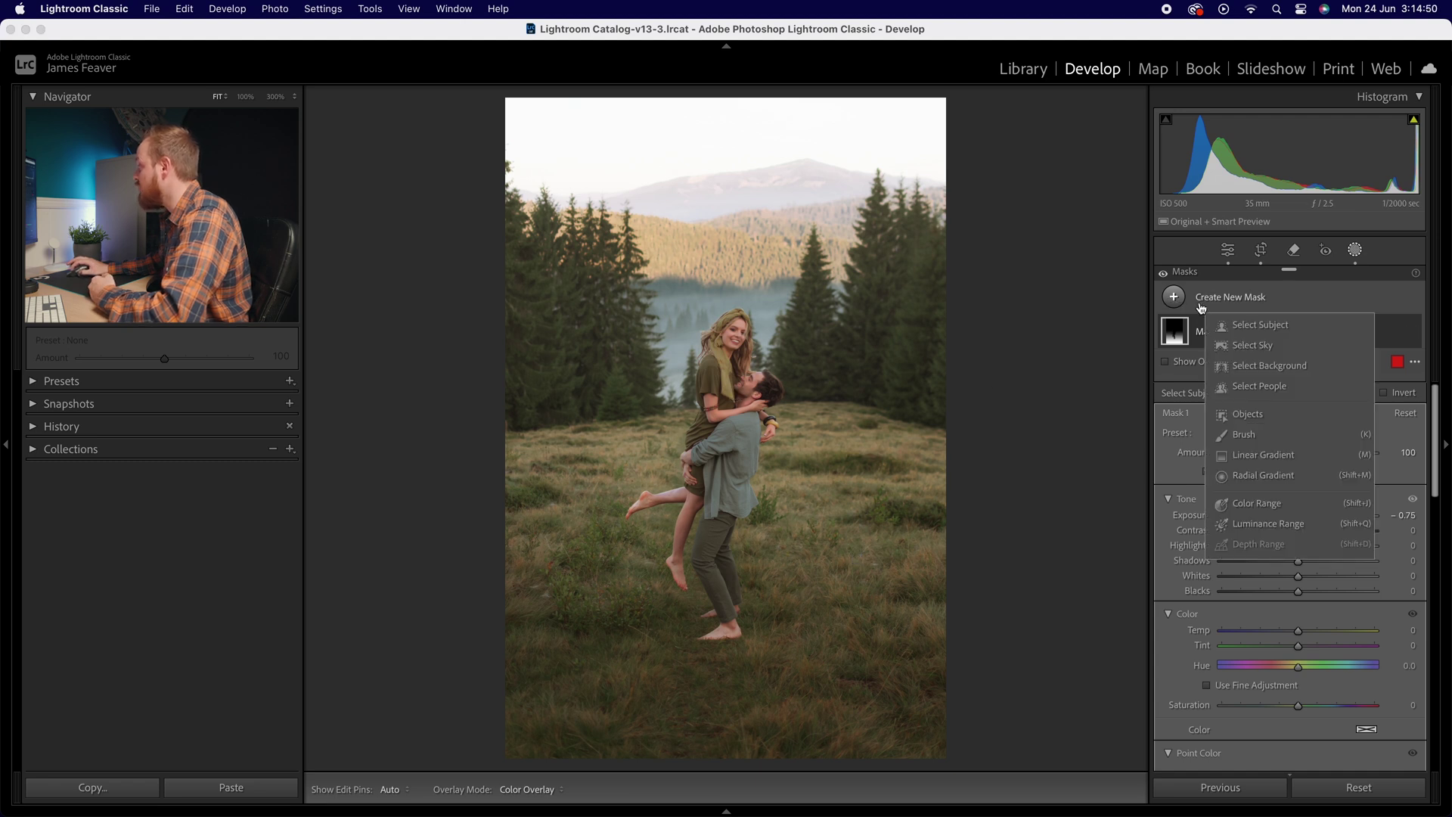
pyautogui.click(1263, 476)
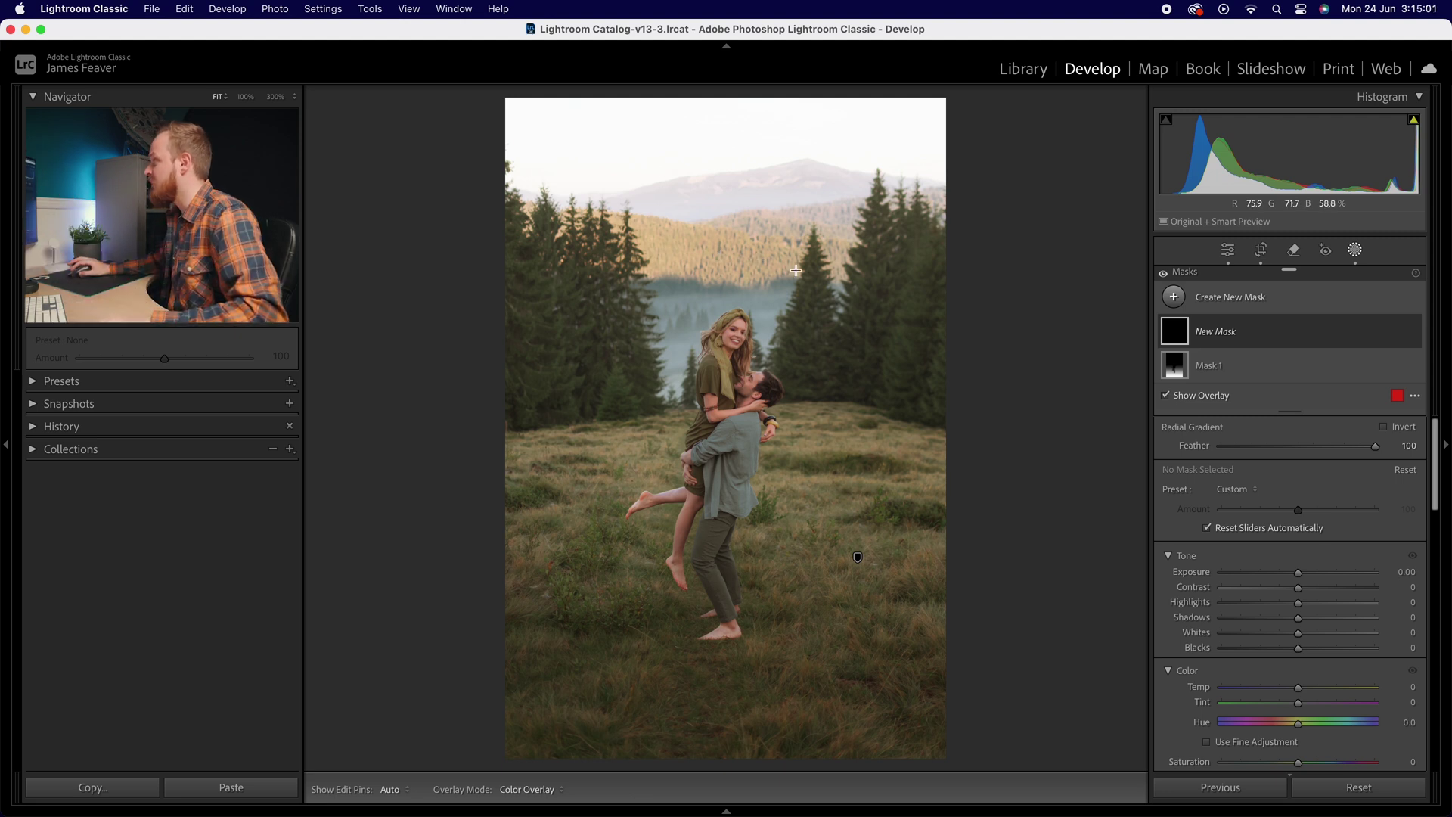
pyautogui.moveTo(804, 228)
pyautogui.mouseDown()
pyautogui.moveTo(985, 457)
pyautogui.moveTo(1157, 616)
pyautogui.moveTo(1096, 587)
pyautogui.mouseUp()
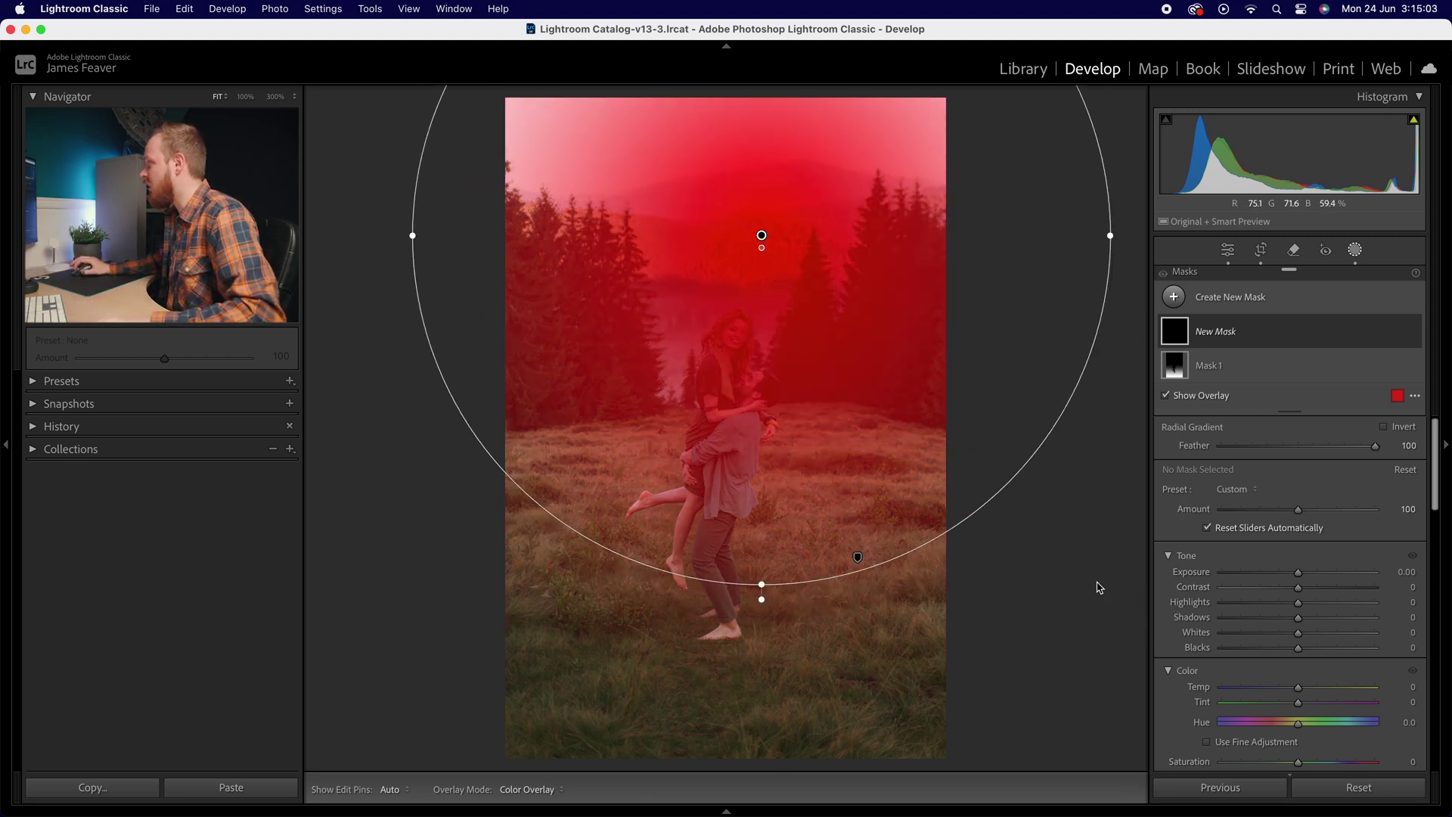
pyautogui.moveTo(776, 433); pyautogui.dragTo(872, 311)
pyautogui.moveTo(843, 409)
pyautogui.mouseDown()
pyautogui.moveTo(826, 594)
pyautogui.moveTo(838, 412)
pyautogui.mouseUp()
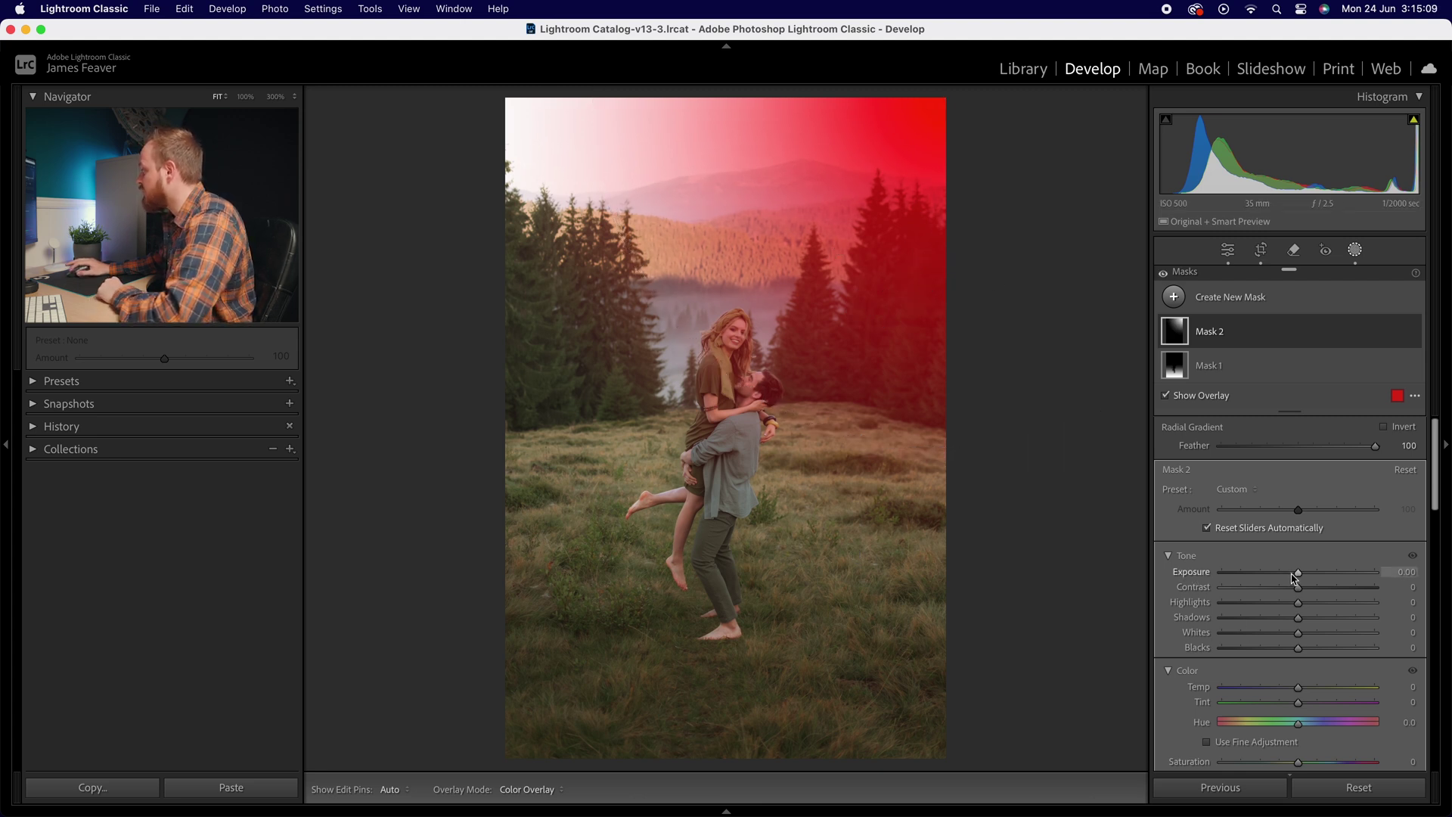
# - Set the radial mask's exposure to 1.50
pyautogui.moveTo(1299, 576); pyautogui.dragTo(1322, 574)
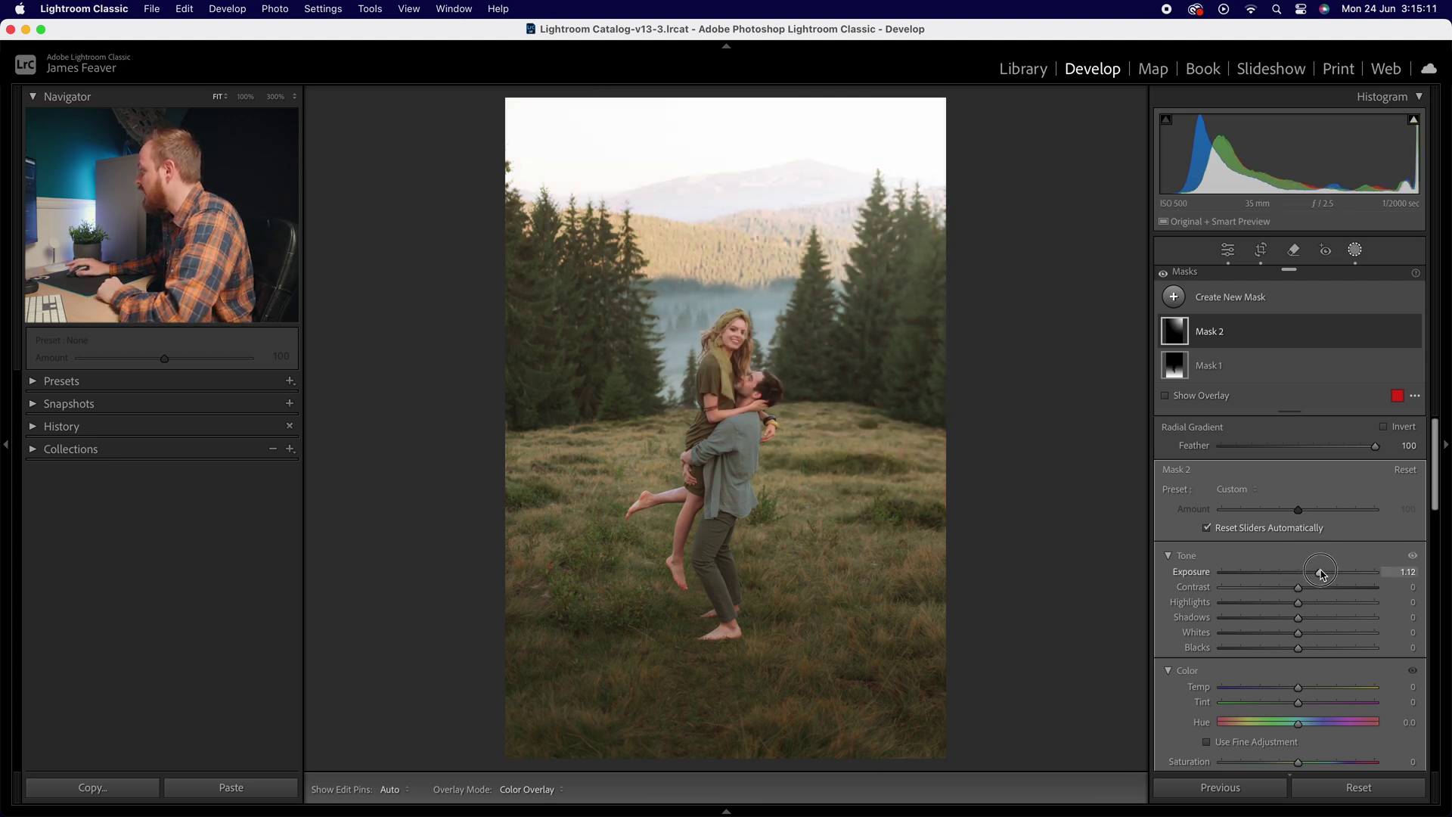
pyautogui.click(1398, 573)
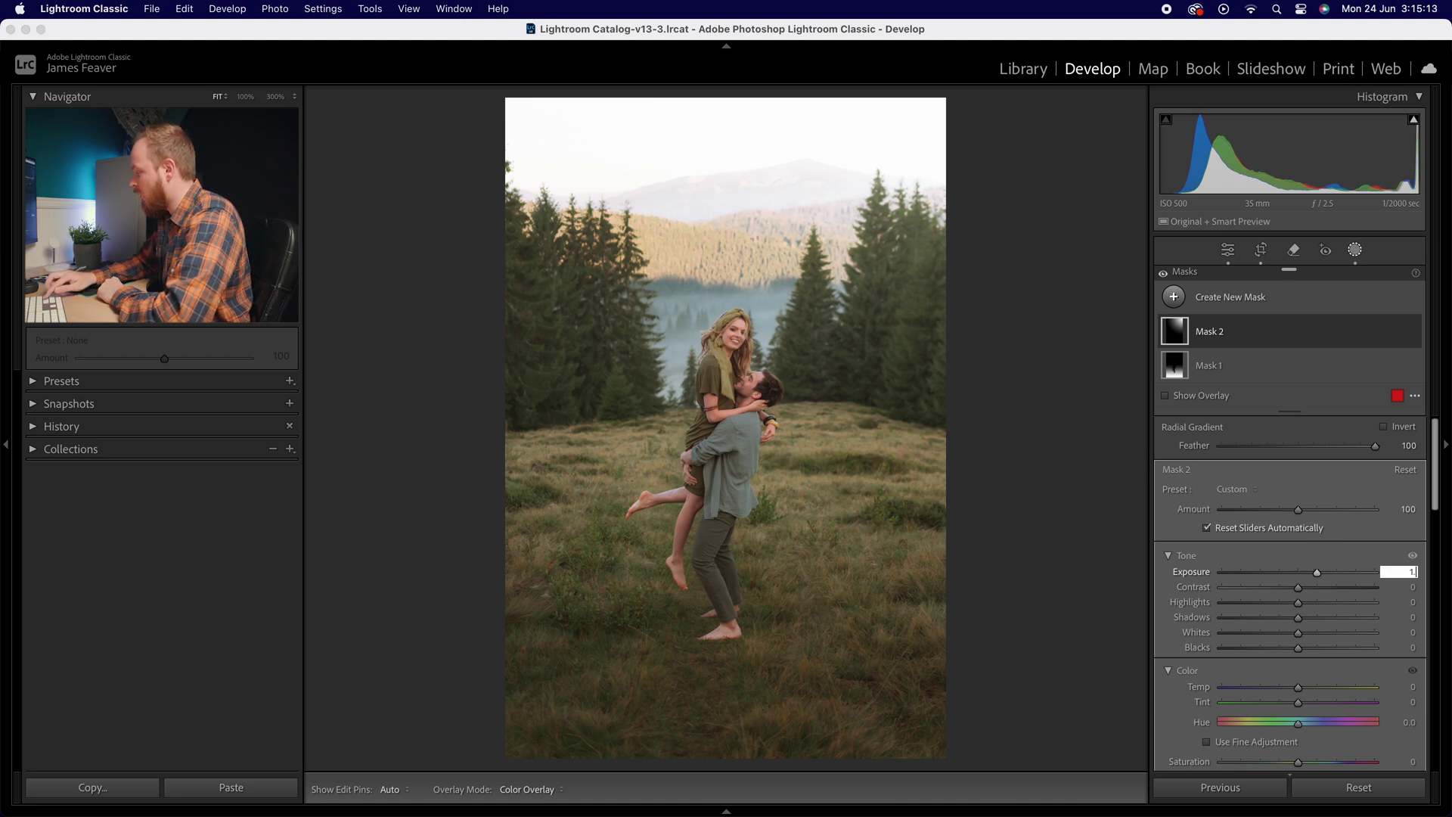
pyautogui.write('5')
pyautogui.press('Return')
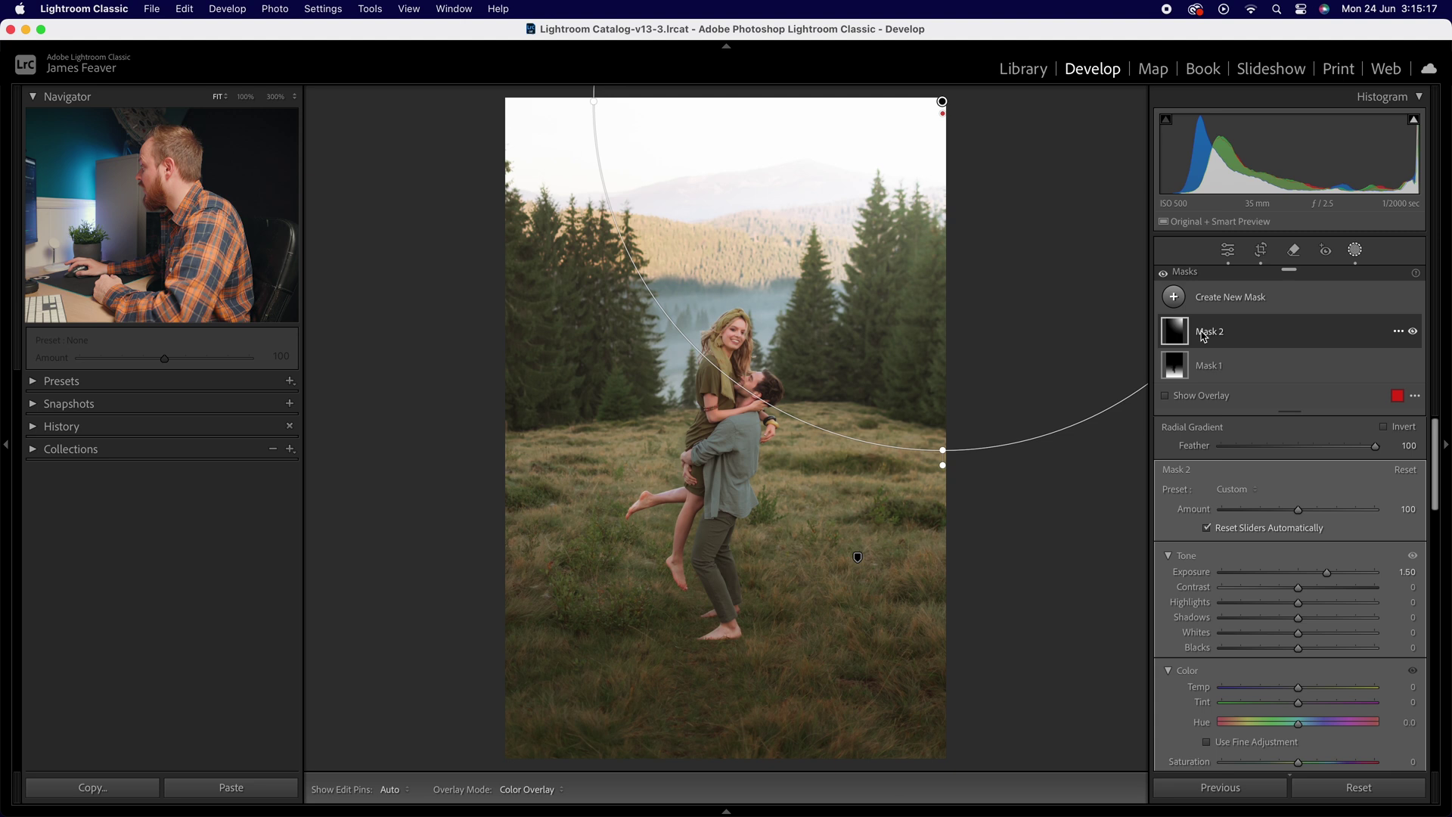
# - Intersect Mask 2 with an inverted Select Subject, show the overlay, then exit masking
pyautogui.click(1399, 333)
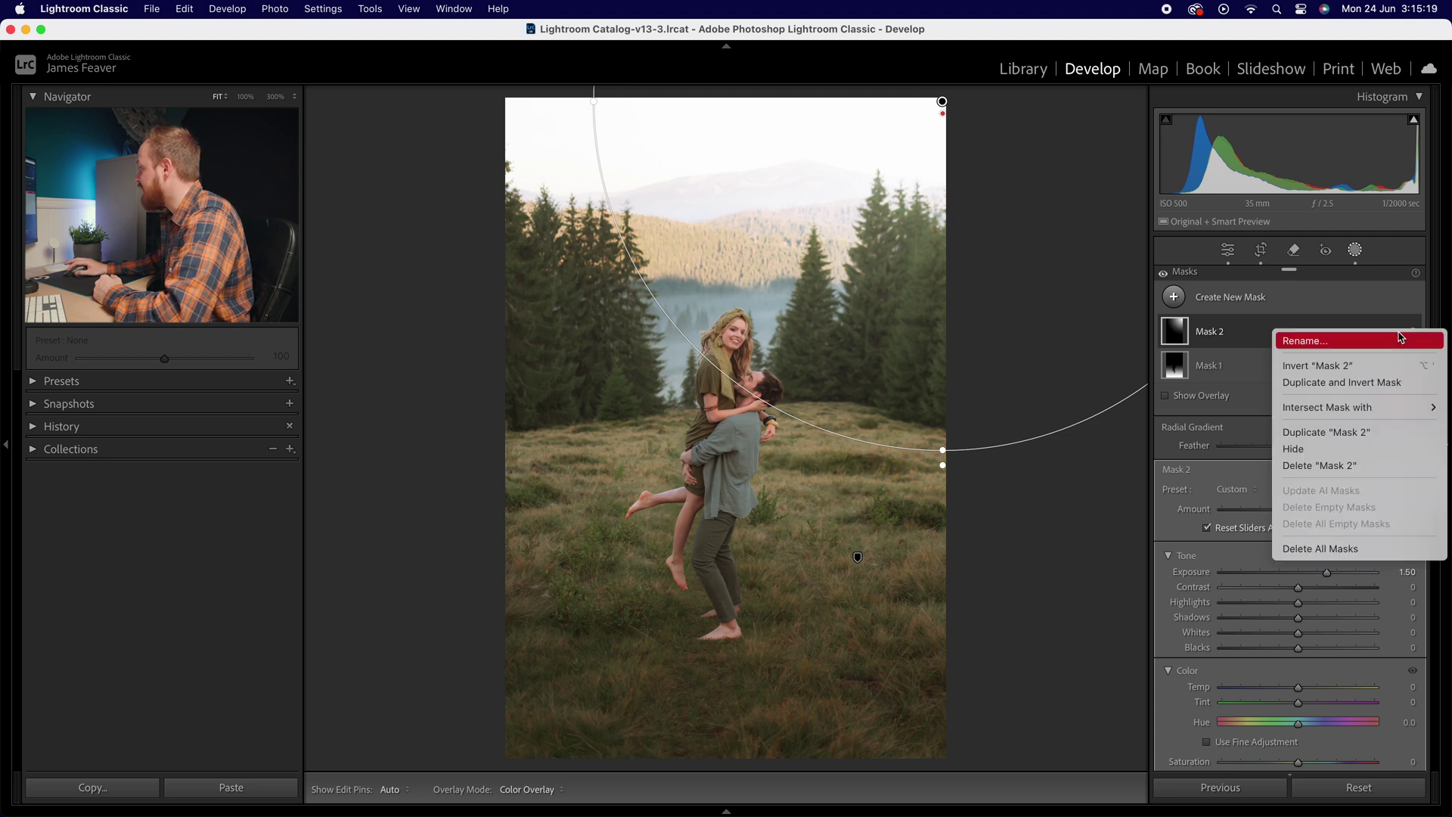
pyautogui.moveTo(1382, 409)
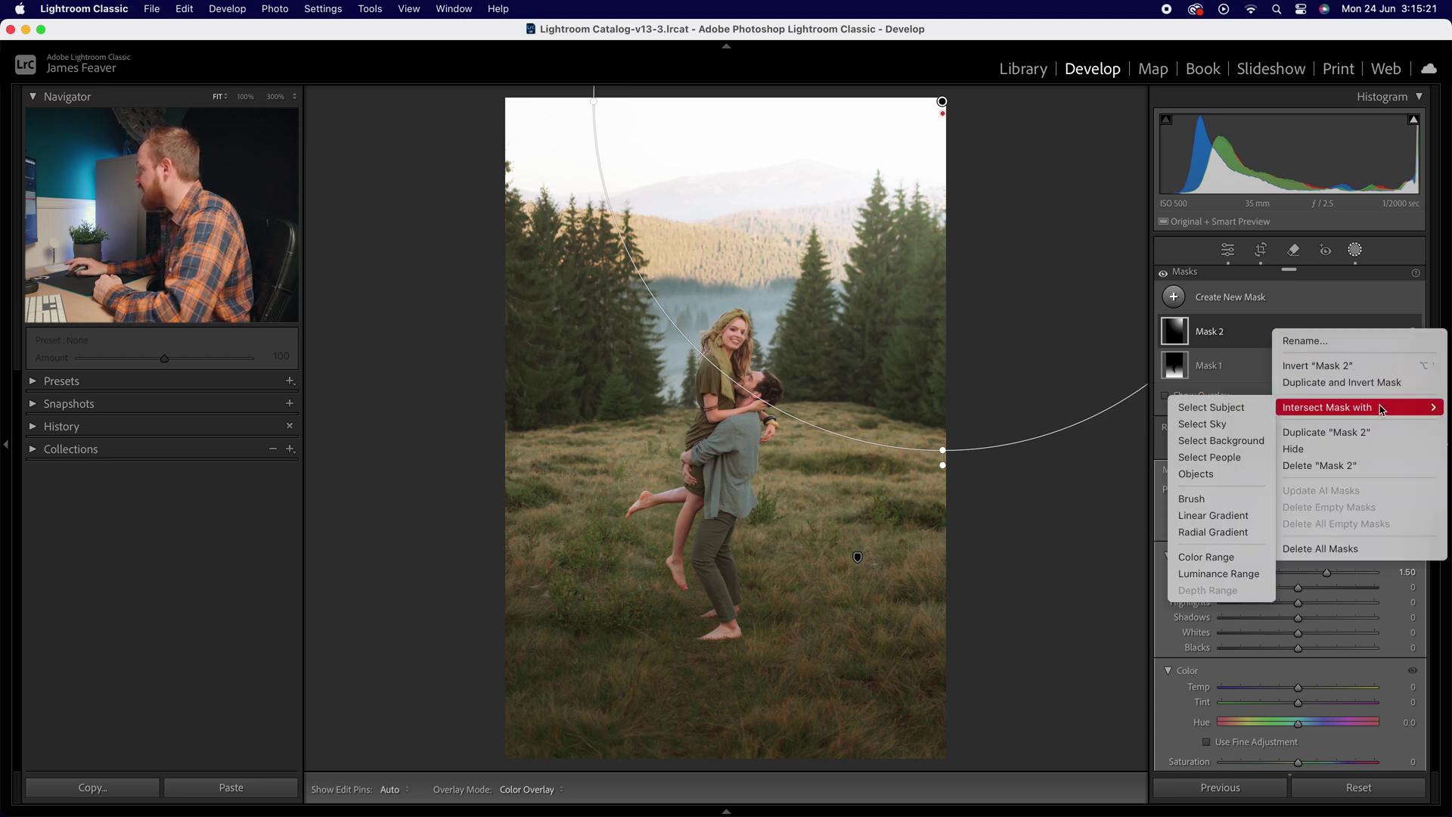
pyautogui.click(1190, 408)
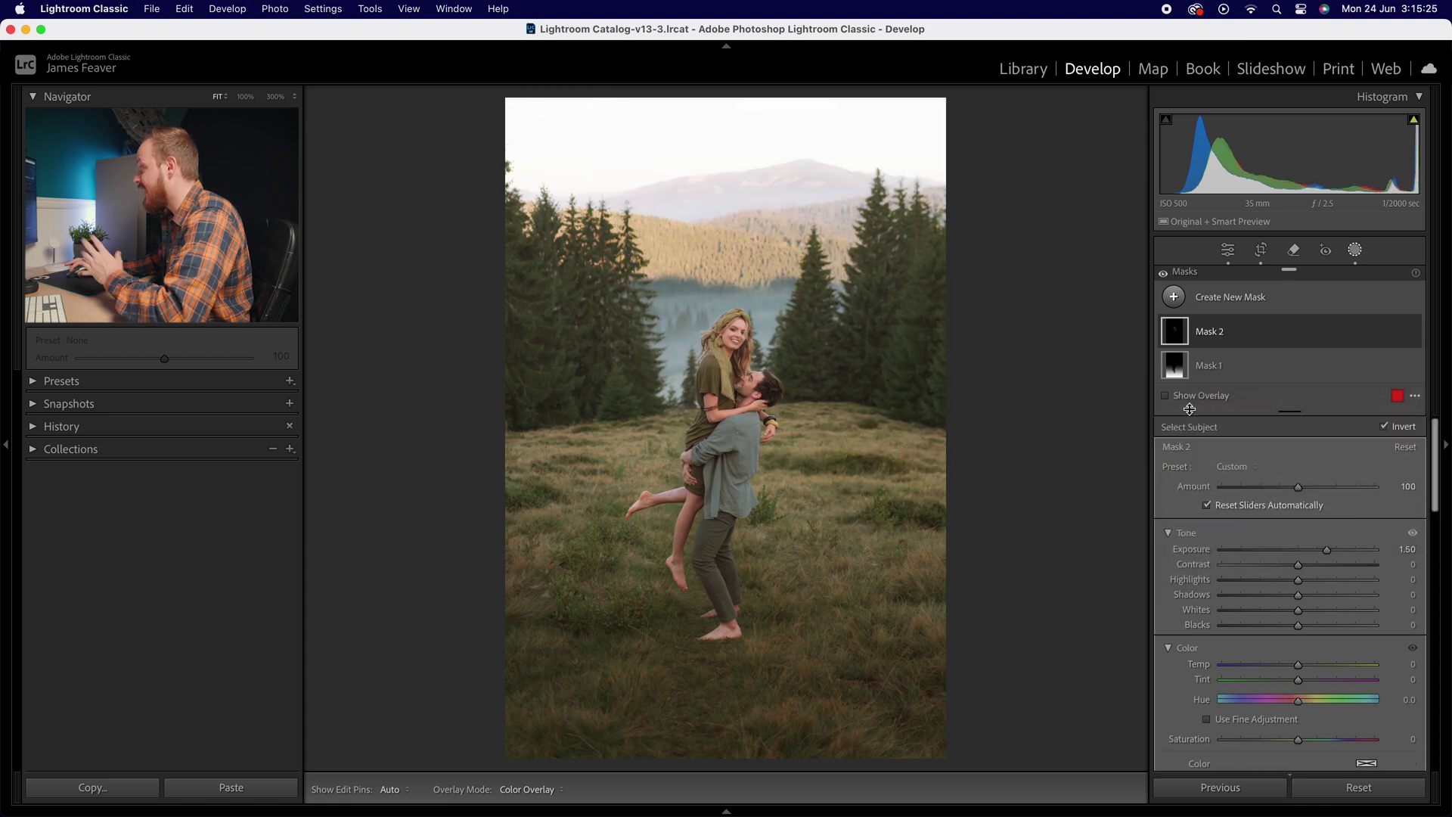
pyautogui.click(1386, 428)
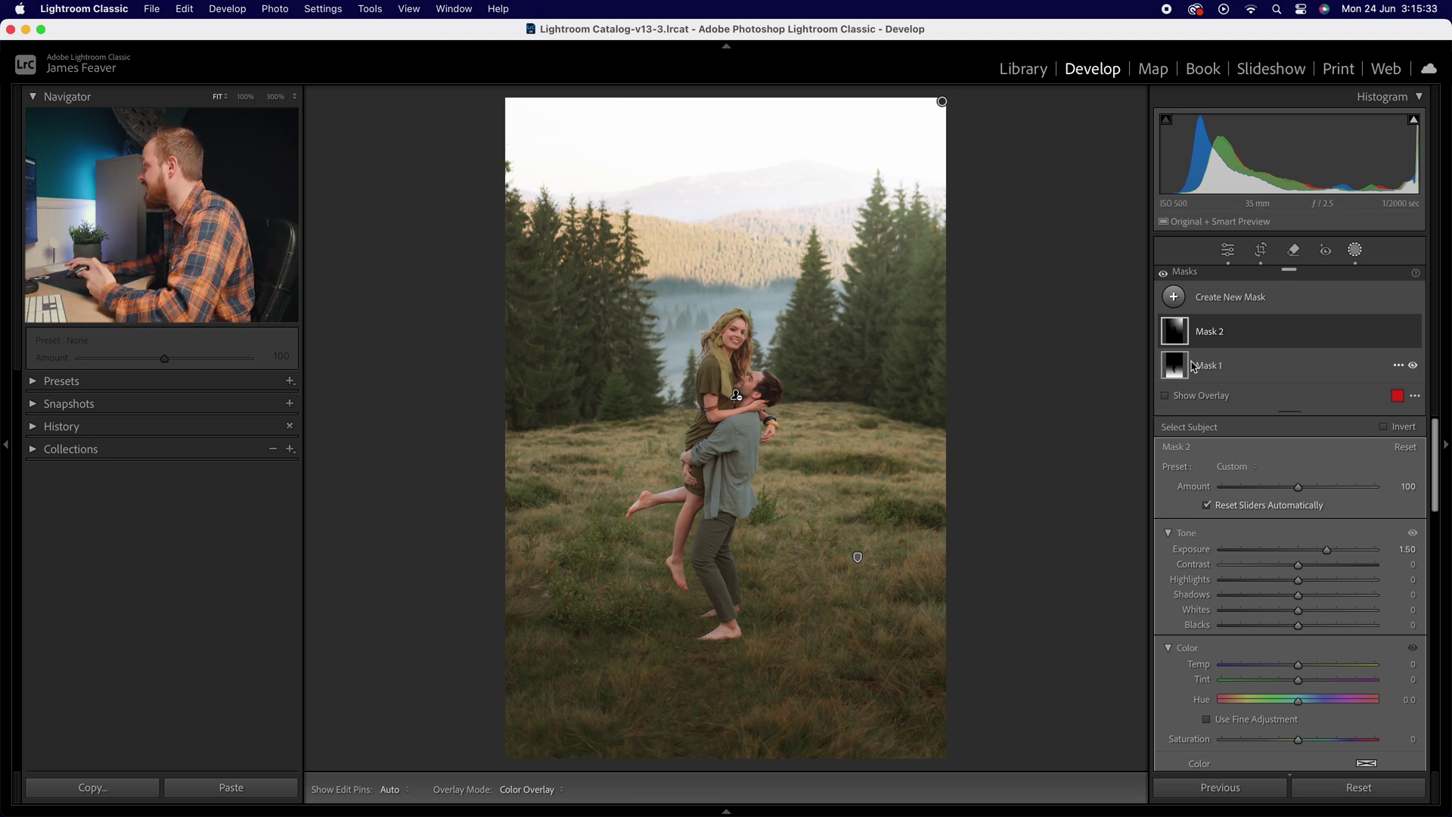
pyautogui.click(1166, 396)
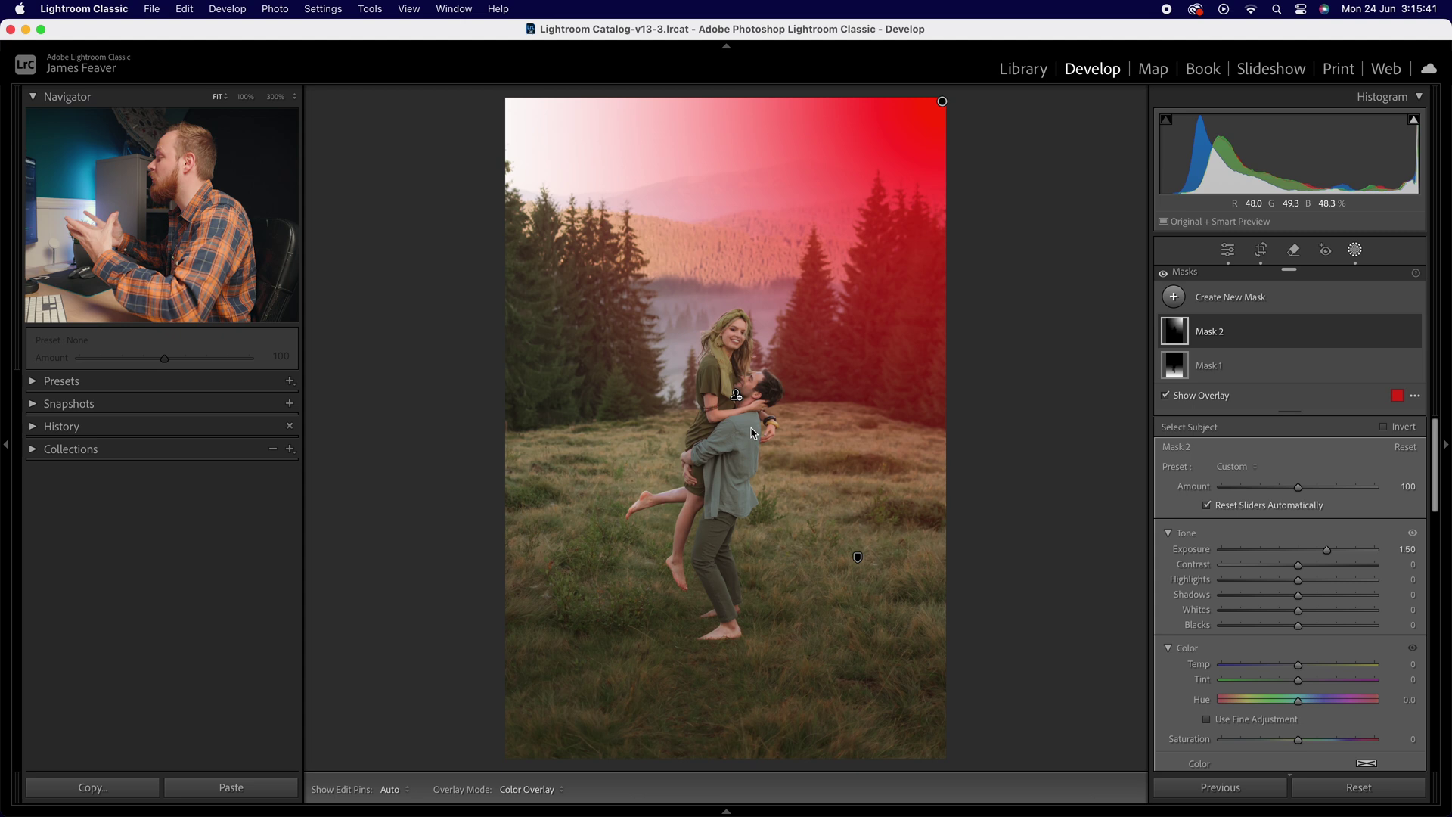
pyautogui.click(1229, 250)
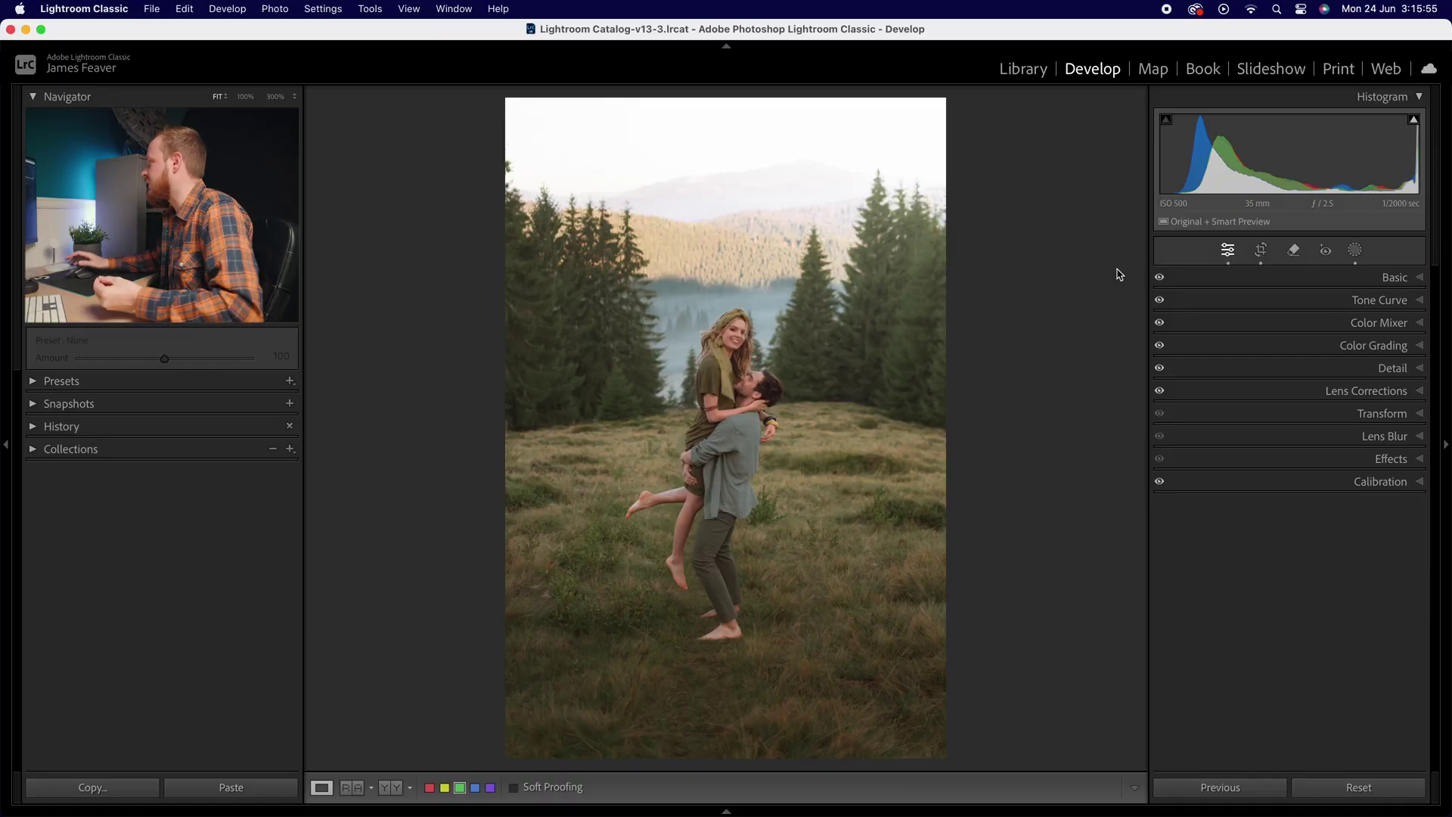
# - Add a post-crop vignette with Amount -25 and Feather 74 in Effects
pyautogui.click(1386, 458)
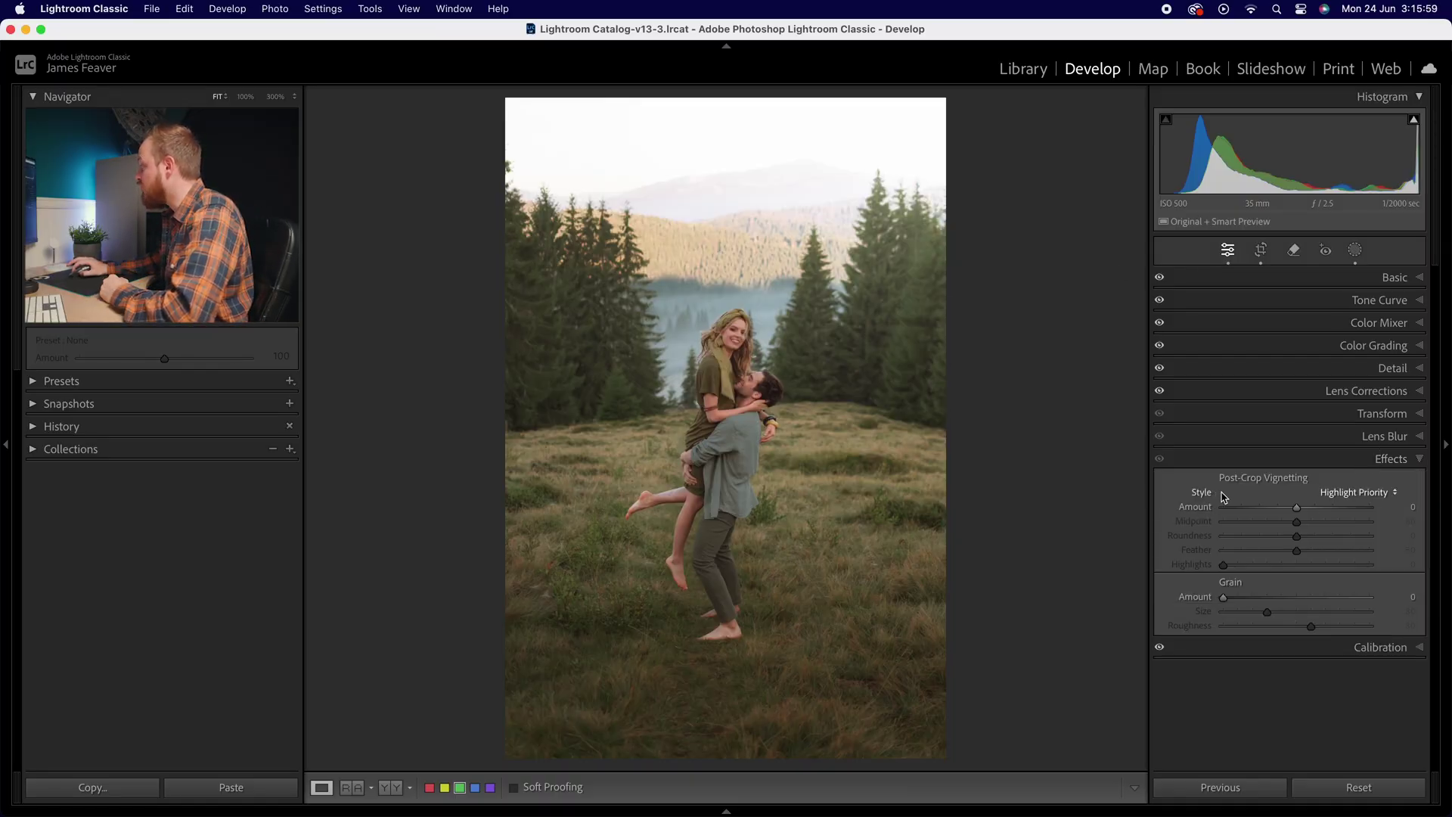
pyautogui.moveTo(1298, 511); pyautogui.dragTo(1278, 511)
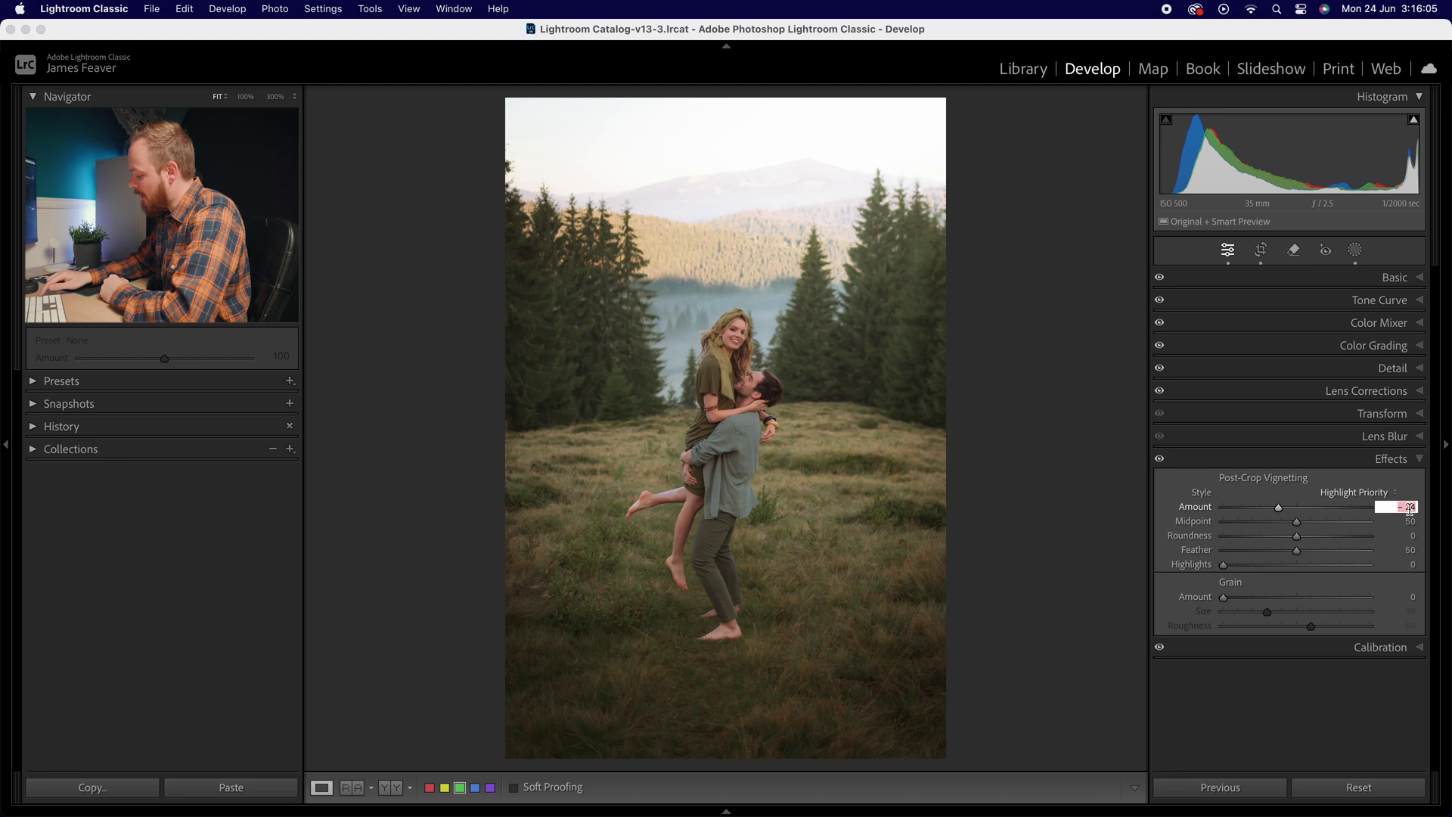
pyautogui.press('Return')
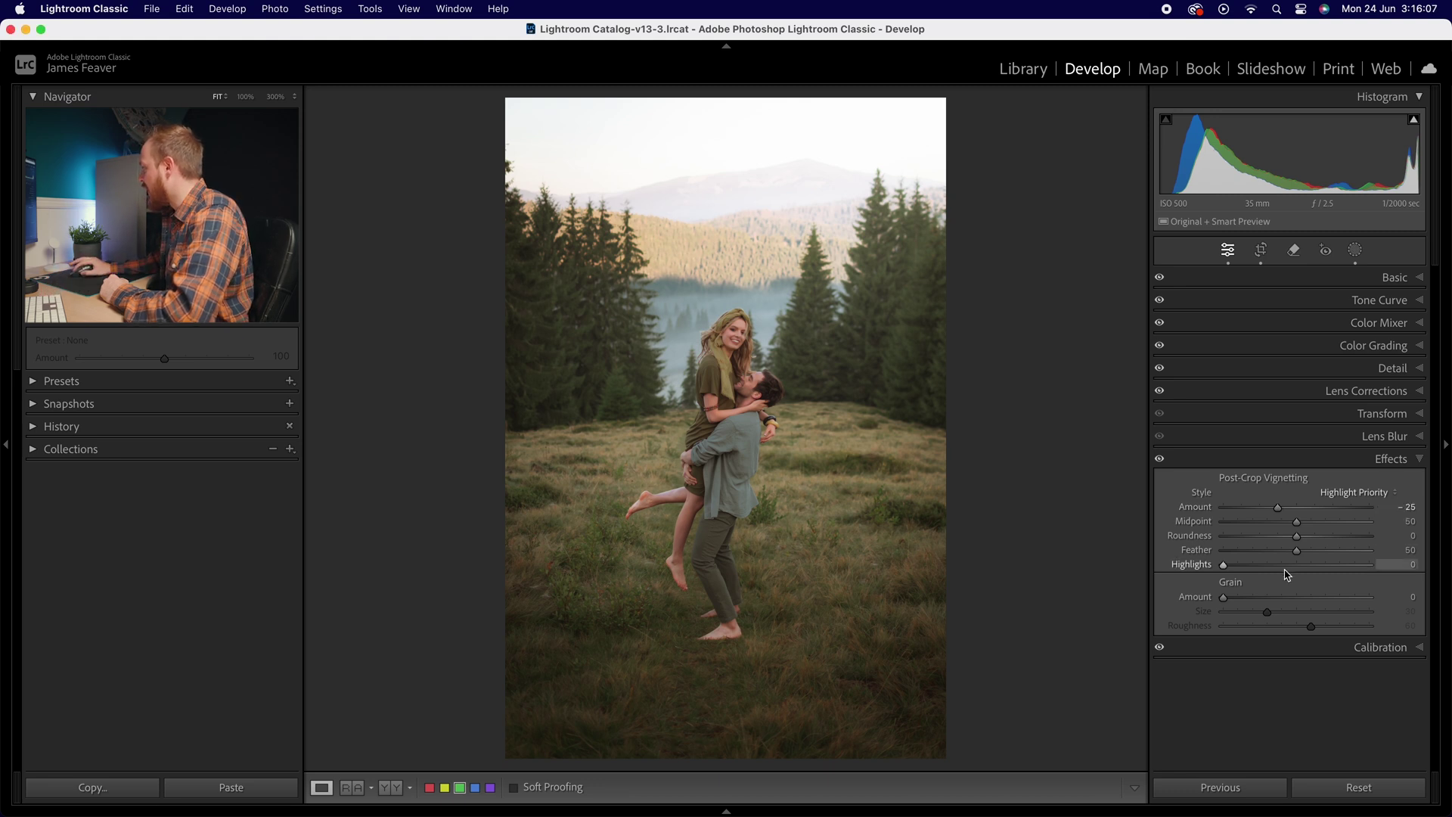
pyautogui.moveTo(1296, 550); pyautogui.dragTo(1333, 554)
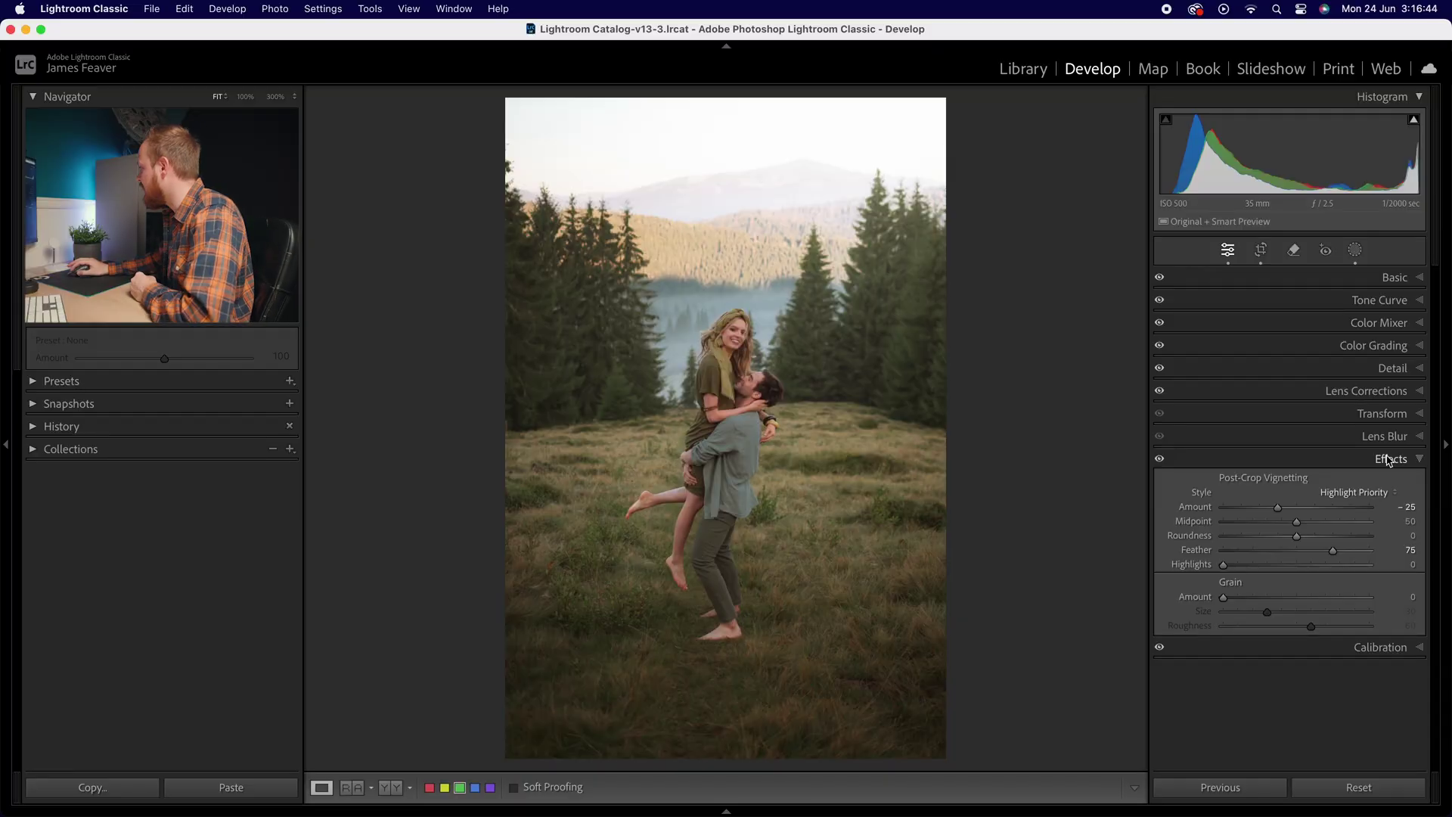
# - Collapse Effects and expand the Lens Blur settings (Blur Amount 45, Boost 54)
pyautogui.click(1390, 460)
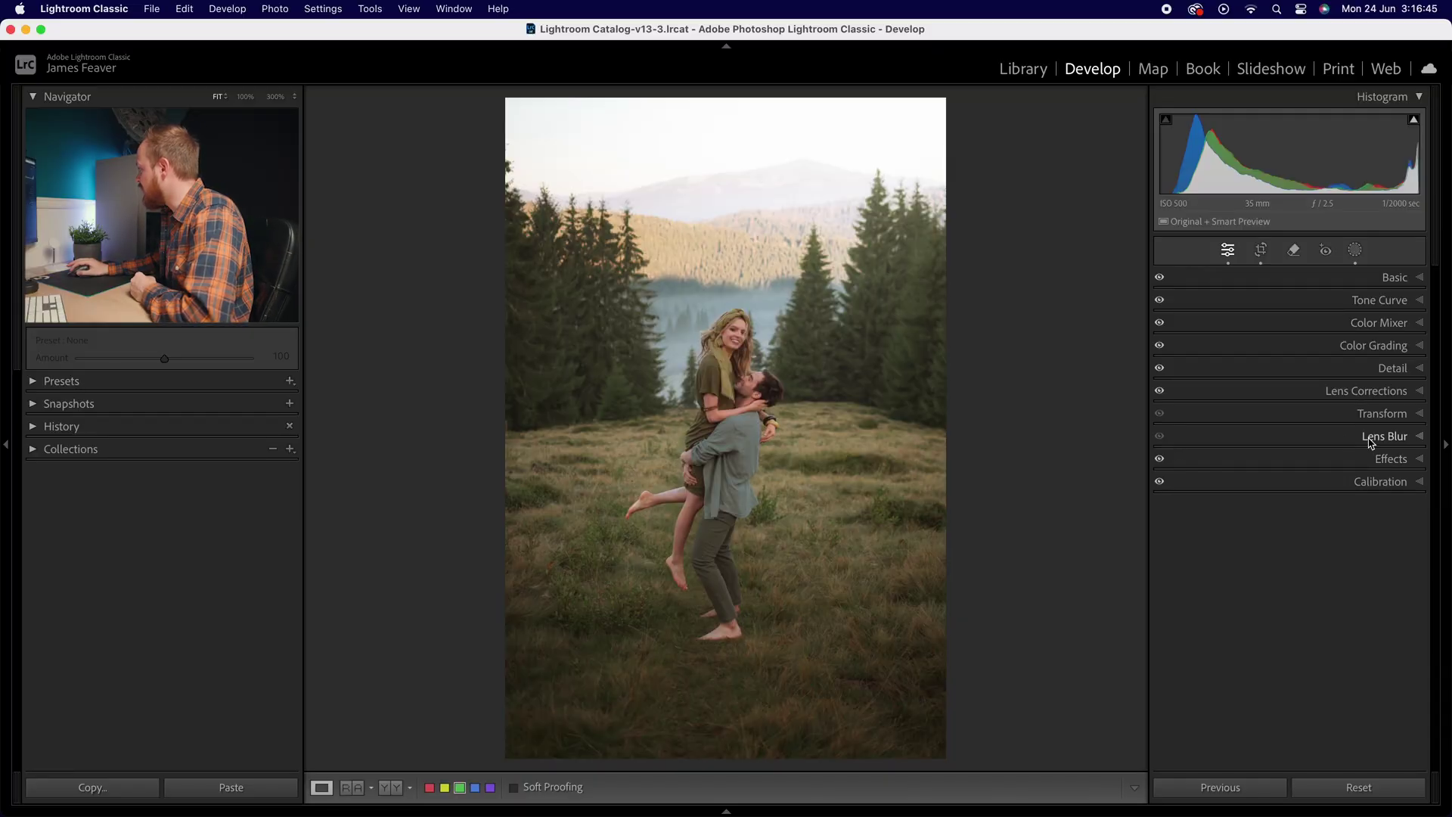
pyautogui.click(1371, 436)
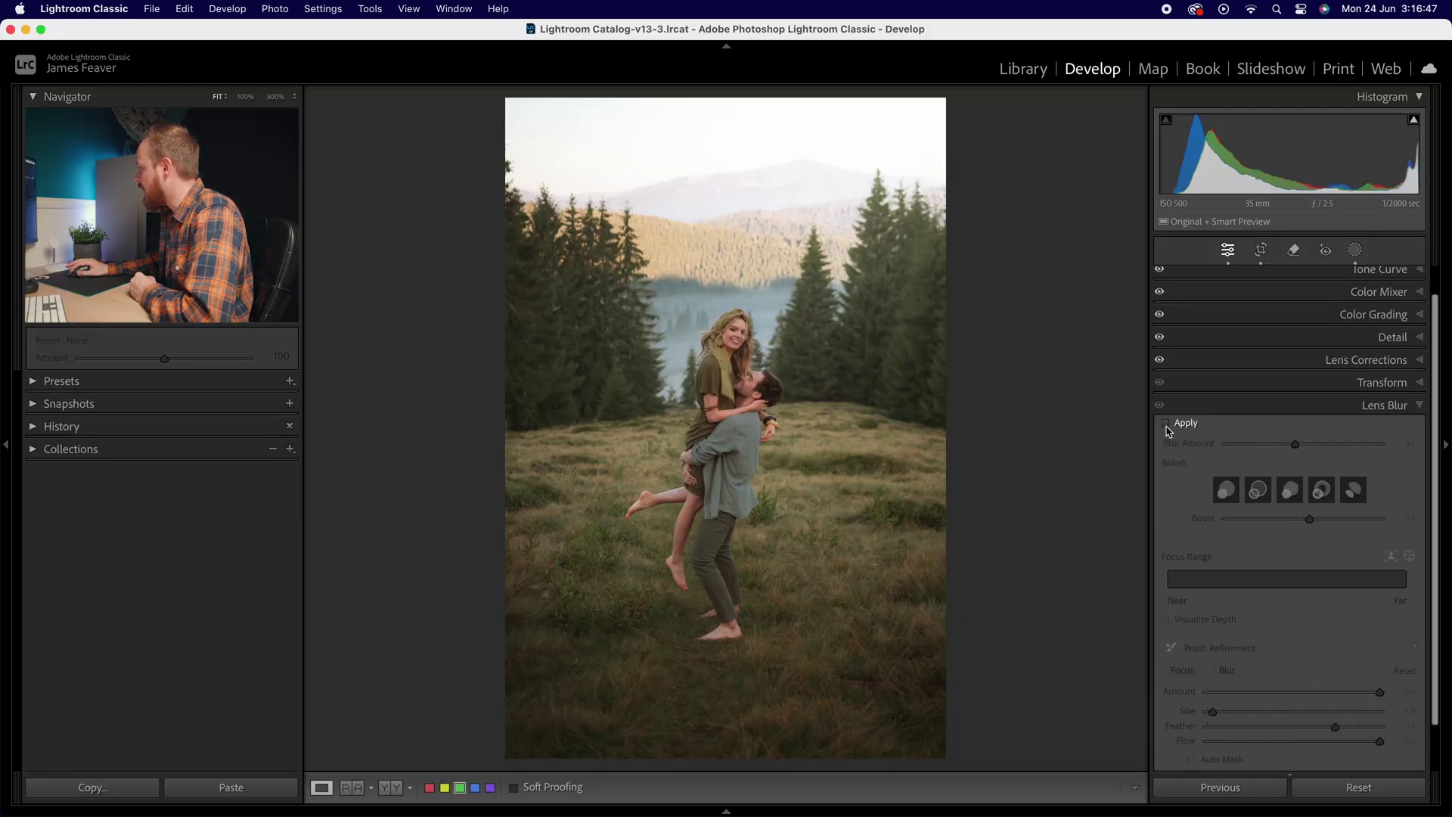